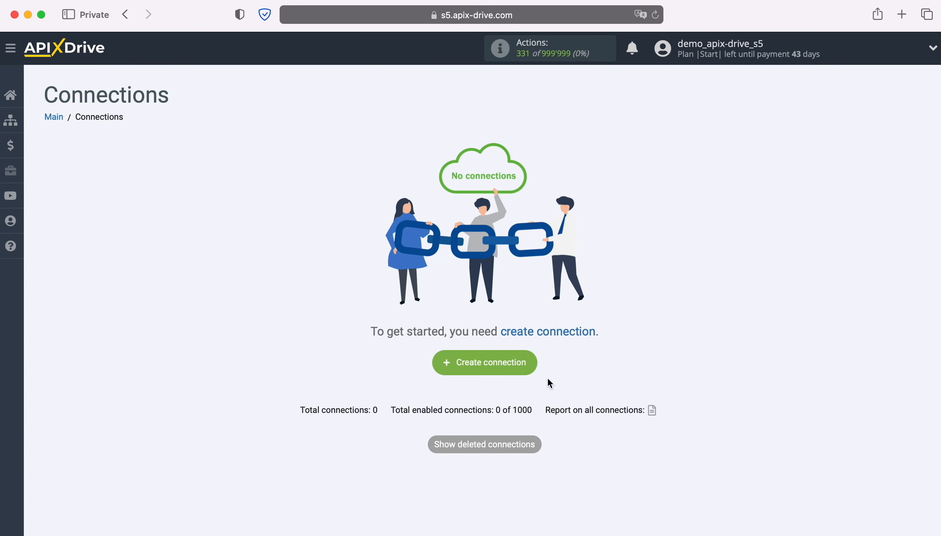
# Create a new connection with Google Lead Form as the data source system
pyautogui.click(533, 361)
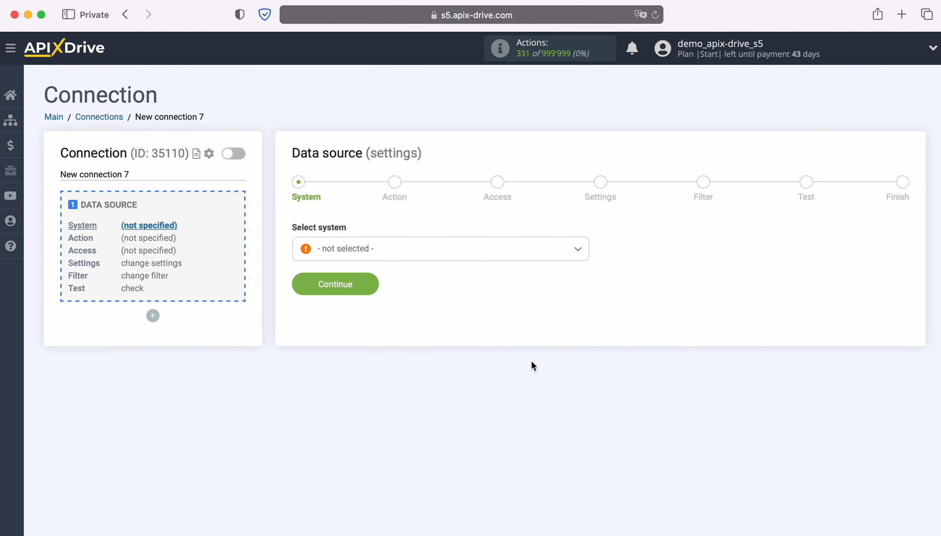
pyautogui.click(525, 255)
pyautogui.scroll(-3, 510, 360)
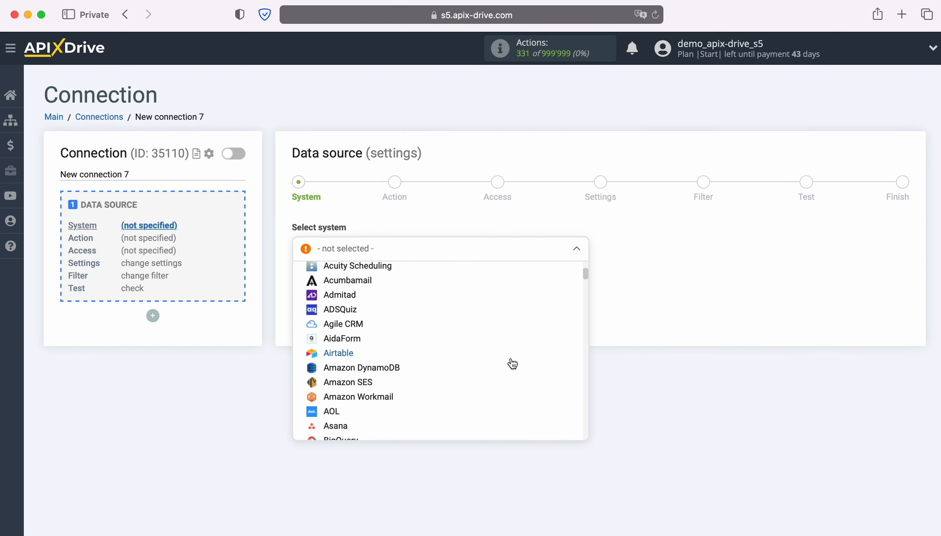
pyautogui.scroll(-15, 512, 365)
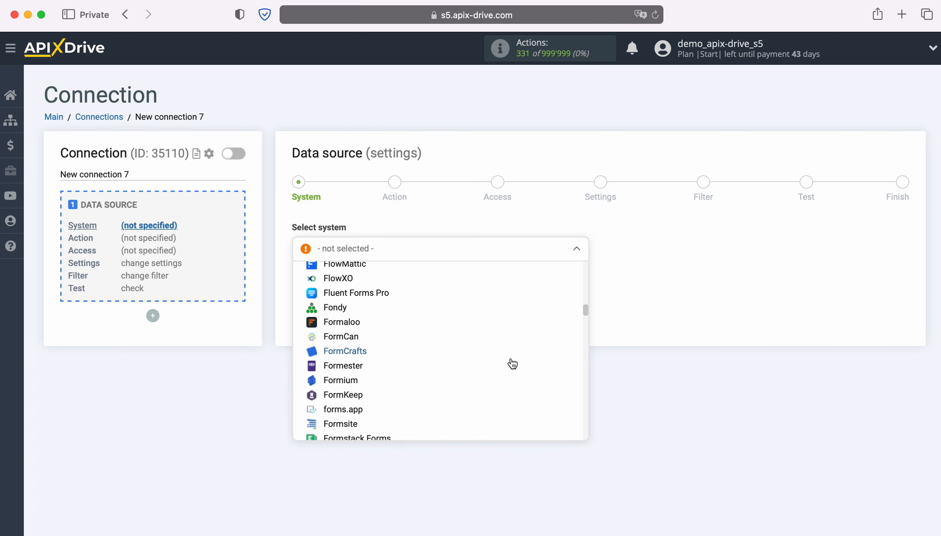
pyautogui.scroll(-5, 512, 364)
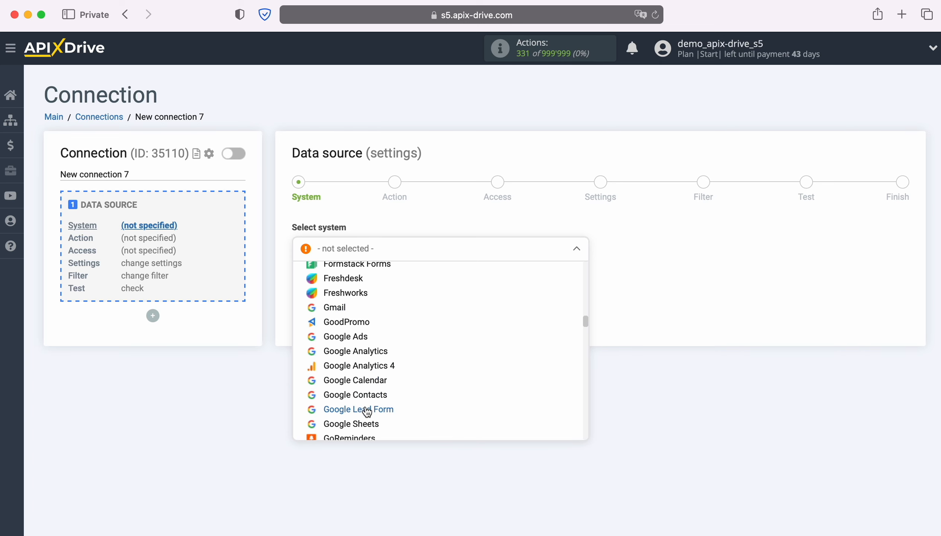
pyautogui.click(367, 411)
pyautogui.click(368, 284)
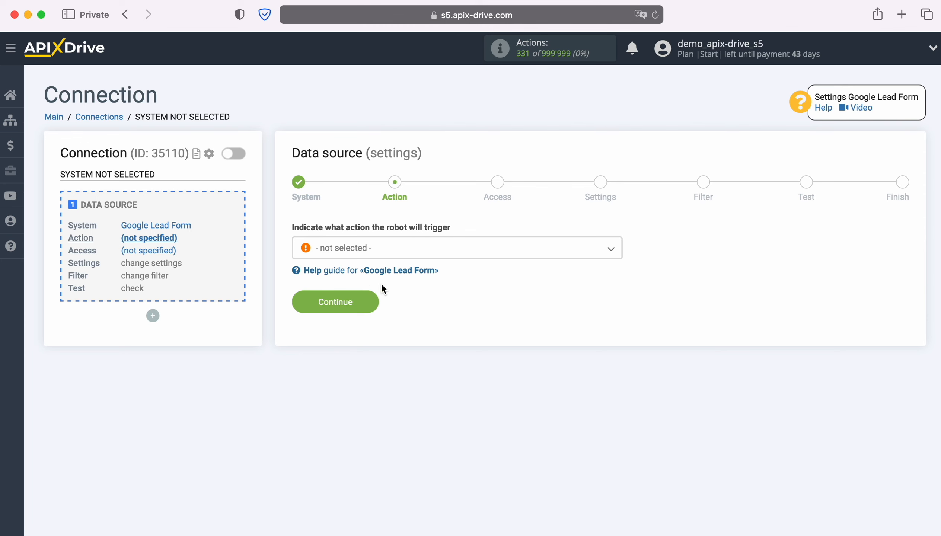
# Set the data source action to Get LEADS (new) and continue to the access stage
pyautogui.click(478, 250)
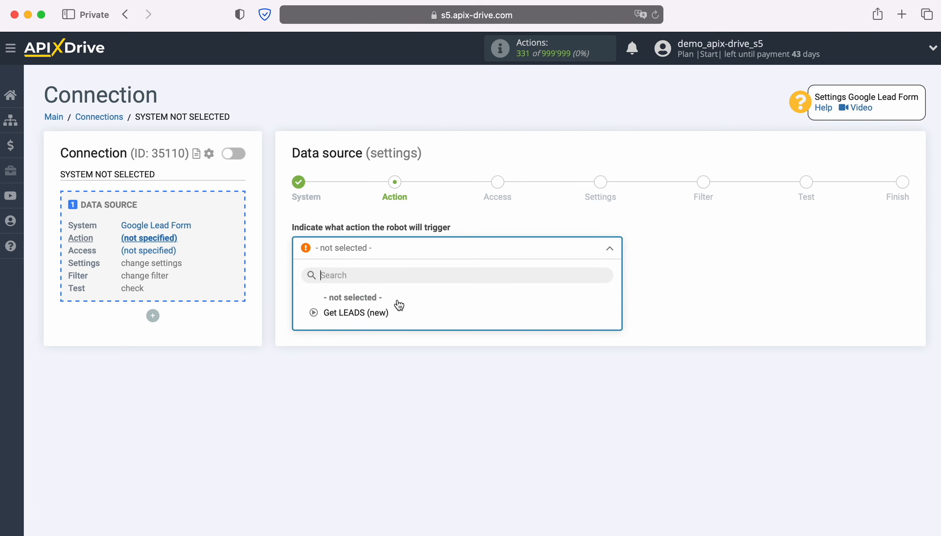
pyautogui.click(375, 312)
pyautogui.click(369, 303)
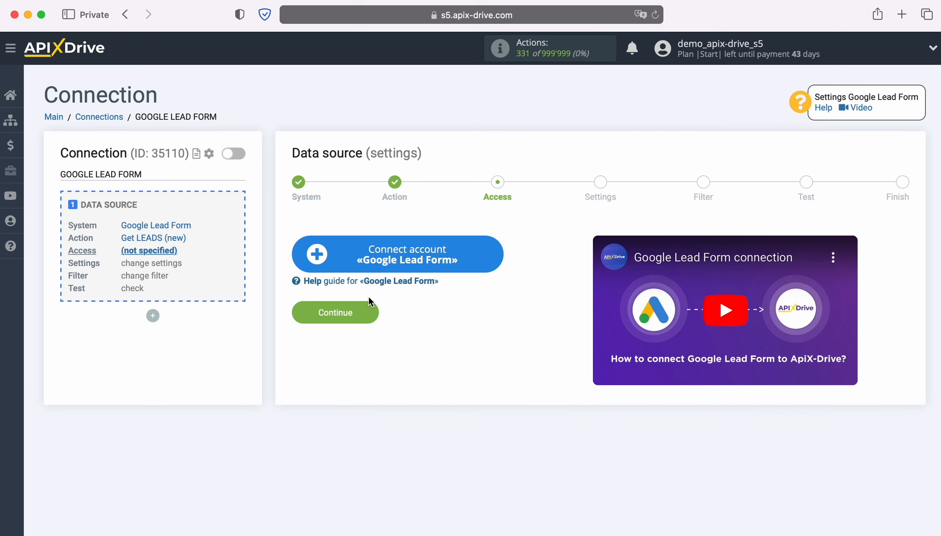
# Connect a Google Lead Form account under the suggested name, select it as the source login and continue
pyautogui.click(493, 247)
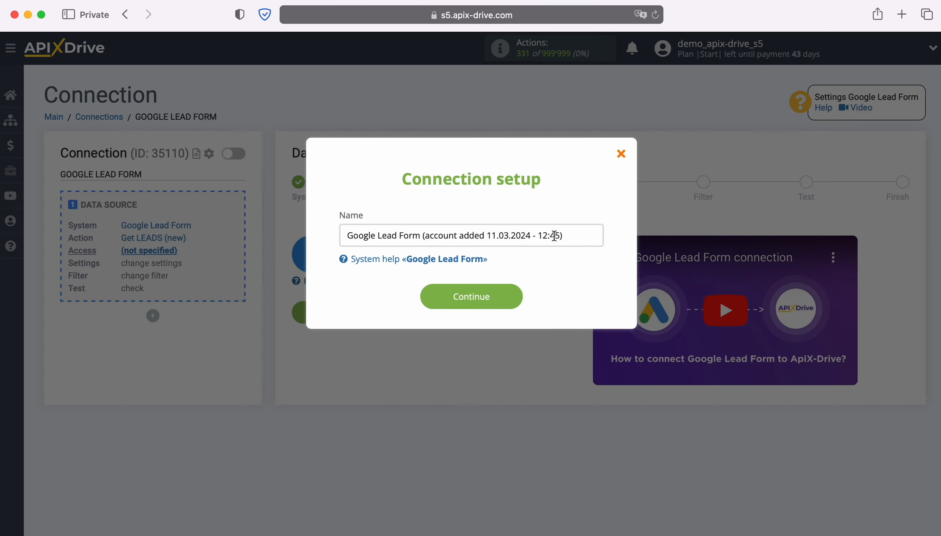
pyautogui.moveTo(564, 236); pyautogui.dragTo(335, 236)
pyautogui.click(334, 236)
pyautogui.click(512, 297)
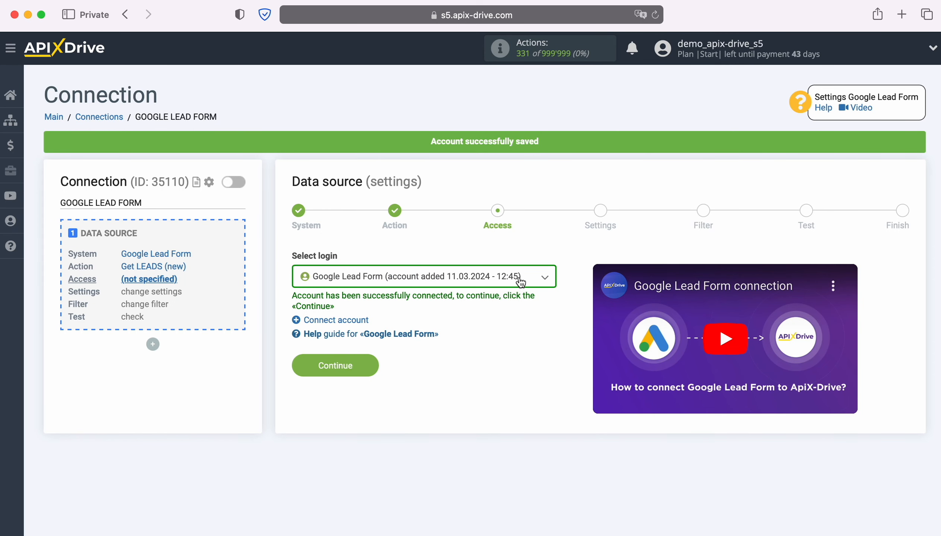
pyautogui.click(522, 277)
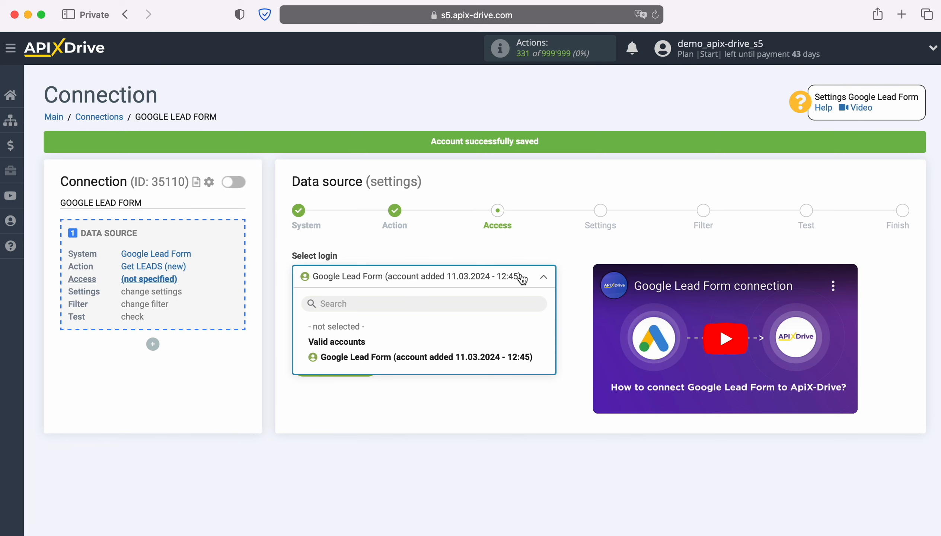
pyautogui.click(496, 357)
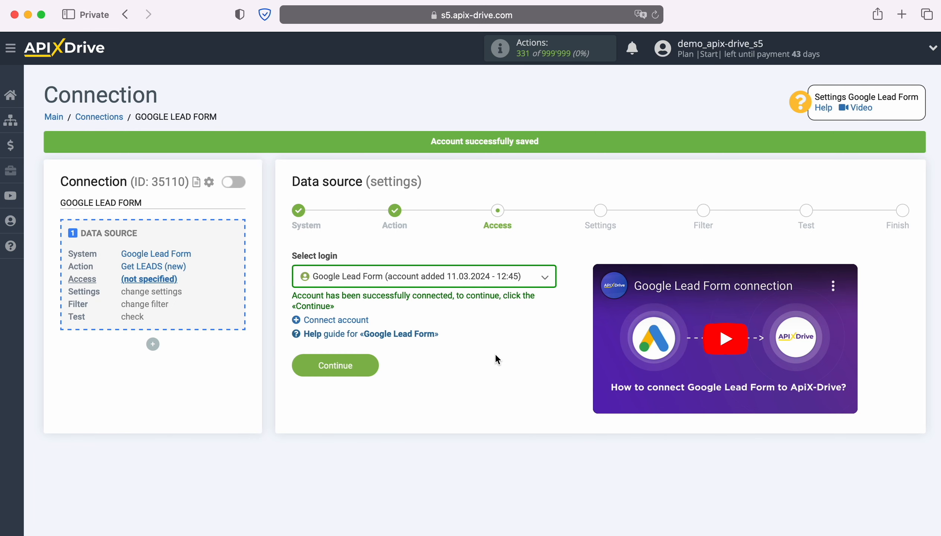
pyautogui.click(372, 361)
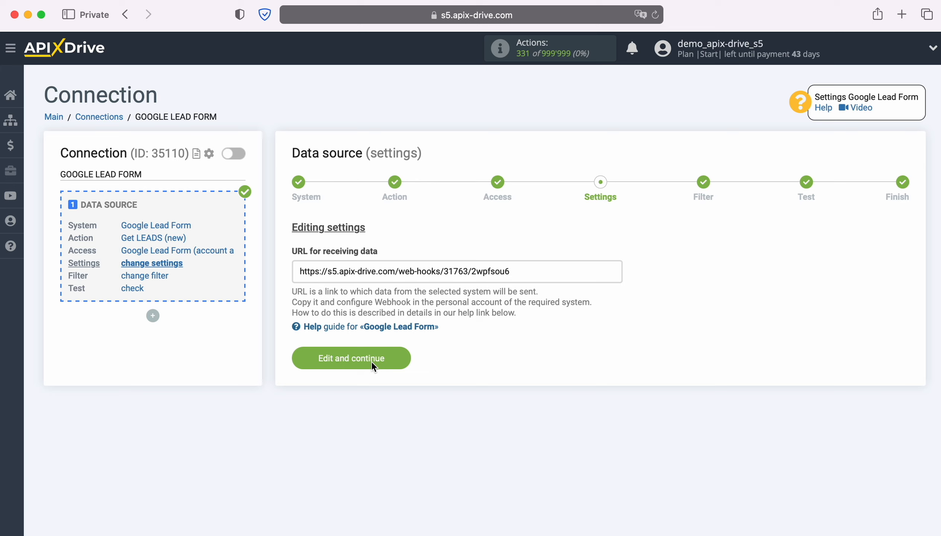
# Copy the URL for receiving data and switch to the Google Ads lead form assets
pyautogui.moveTo(300, 271); pyautogui.dragTo(510, 271)
pyautogui.rightClick(498, 271)
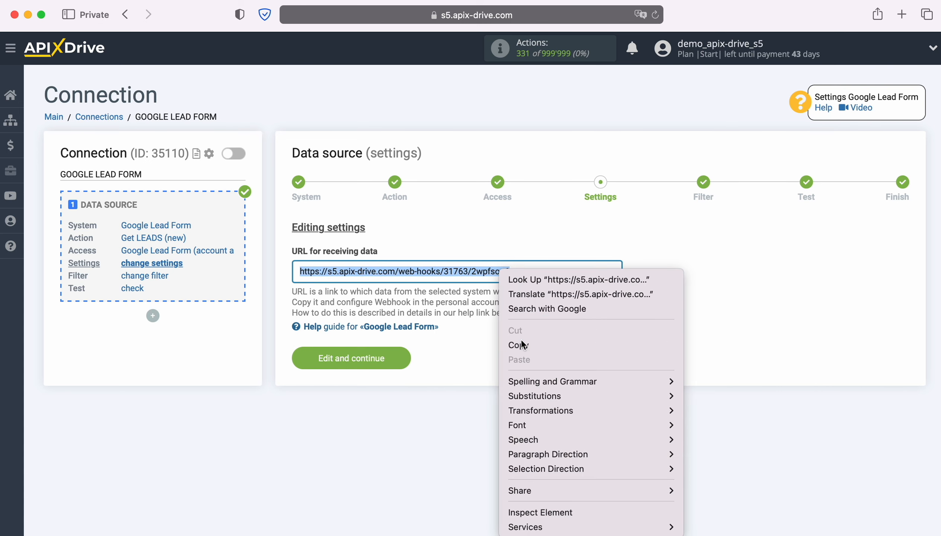
pyautogui.click(521, 341)
pyautogui.press('super+grave')
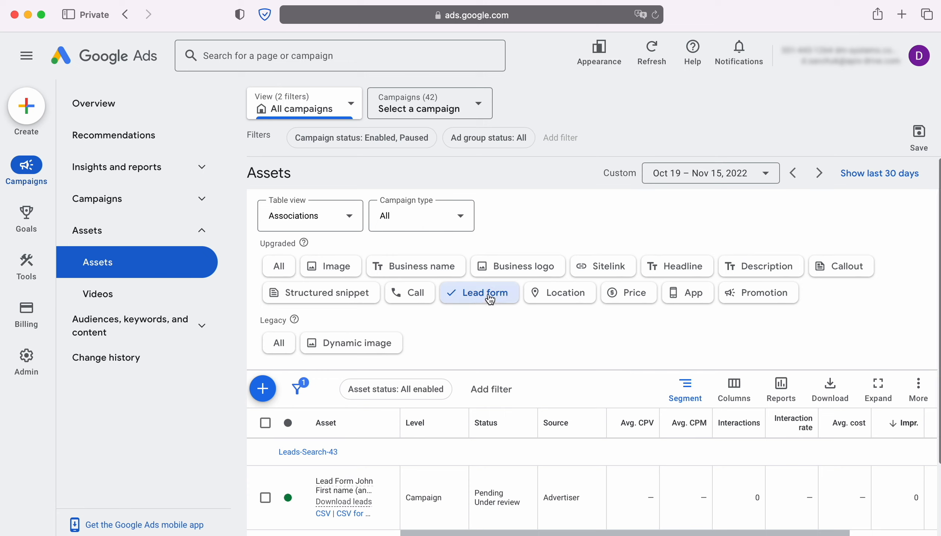
# Open the lead form asset of the Leads-Search-43 campaign for editing and expand its other data integration options
pyautogui.scroll(-2, 492, 320)
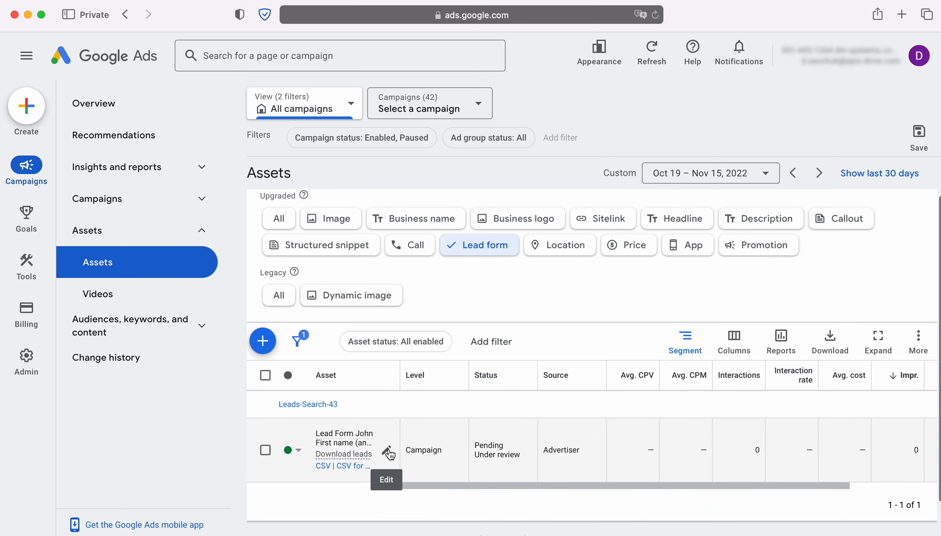
pyautogui.click(389, 450)
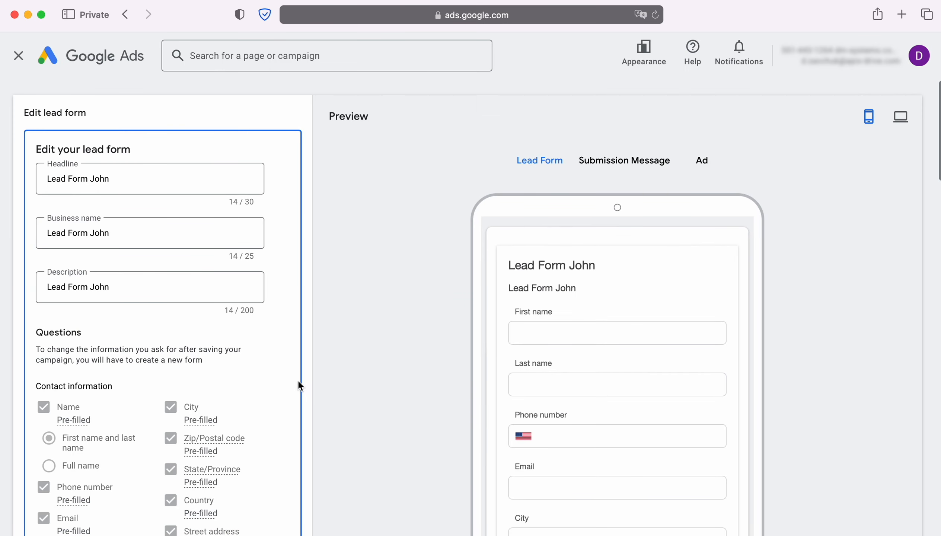
pyautogui.scroll(-12, 299, 382)
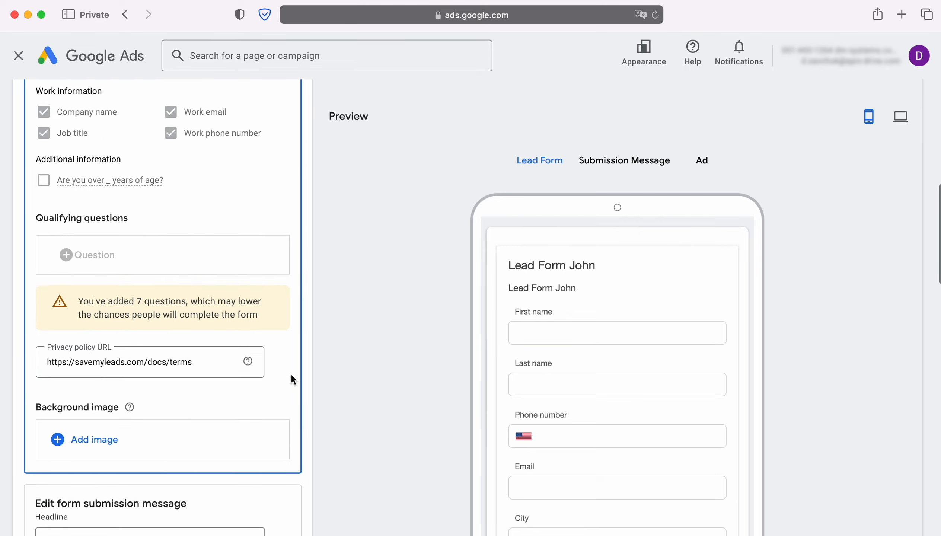
pyautogui.scroll(-15, 292, 379)
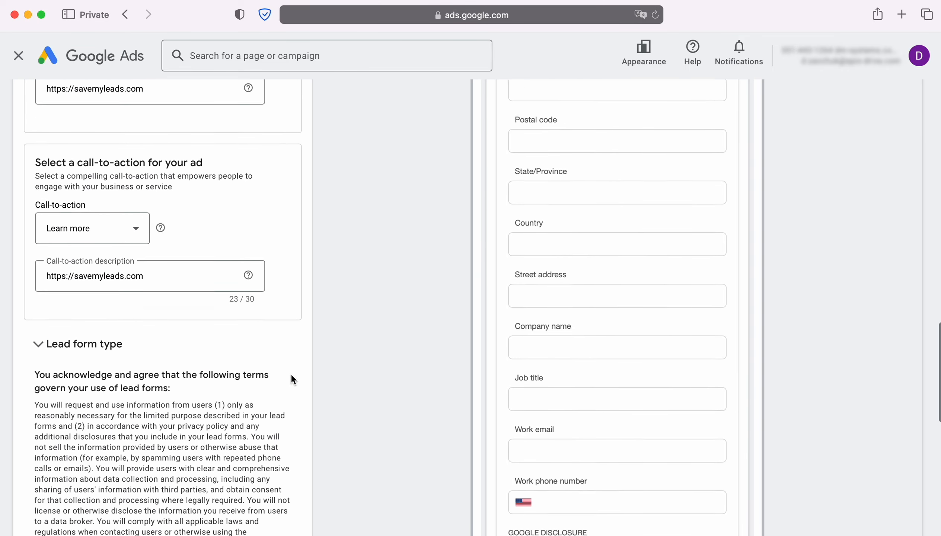
pyautogui.scroll(-15, 292, 379)
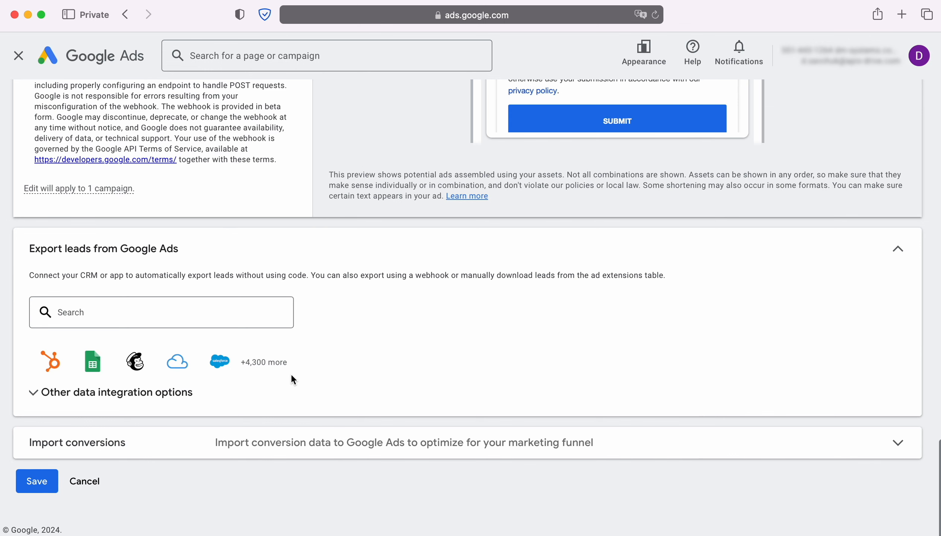
pyautogui.click(176, 394)
pyautogui.scroll(-5, 178, 402)
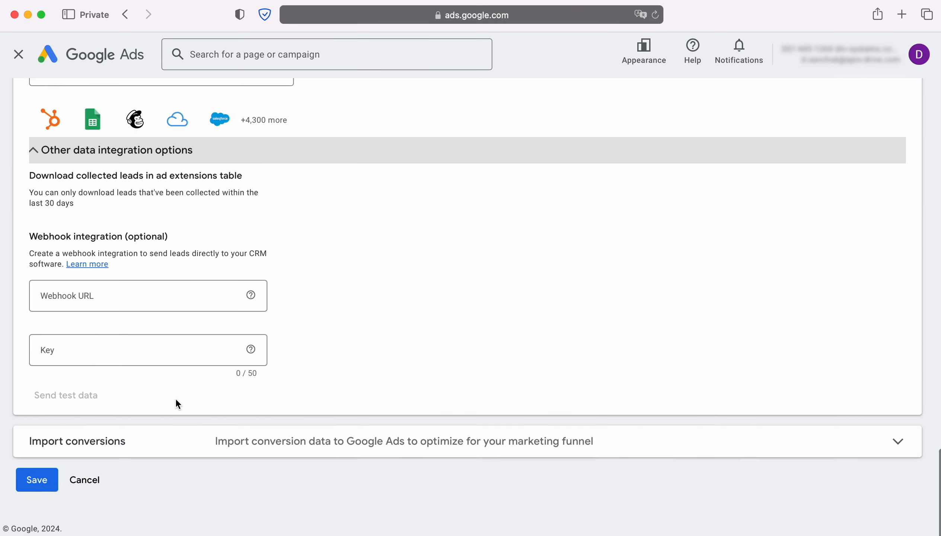
# Paste the copied ApiX-Drive address as the Webhook URL of the webhook integration
pyautogui.click(105, 295)
pyautogui.rightClick(105, 295)
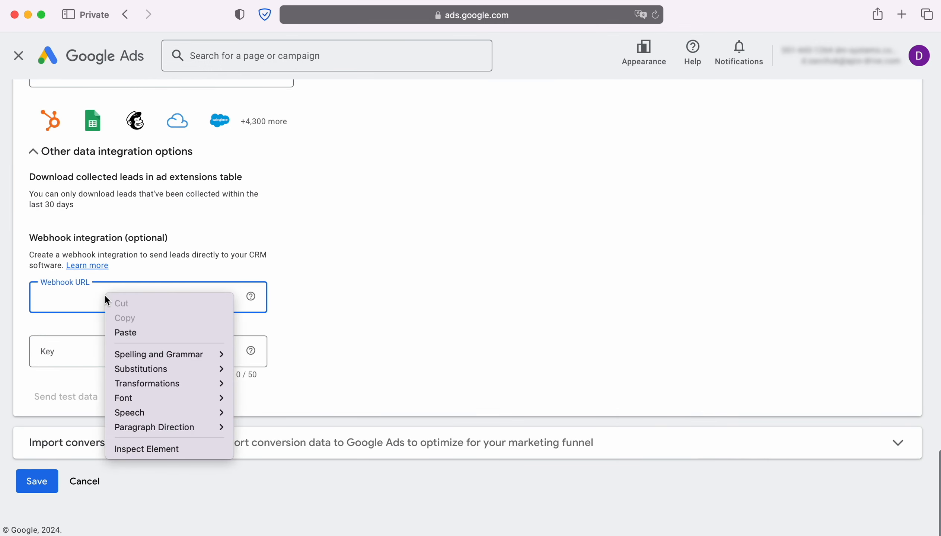
pyautogui.click(126, 333)
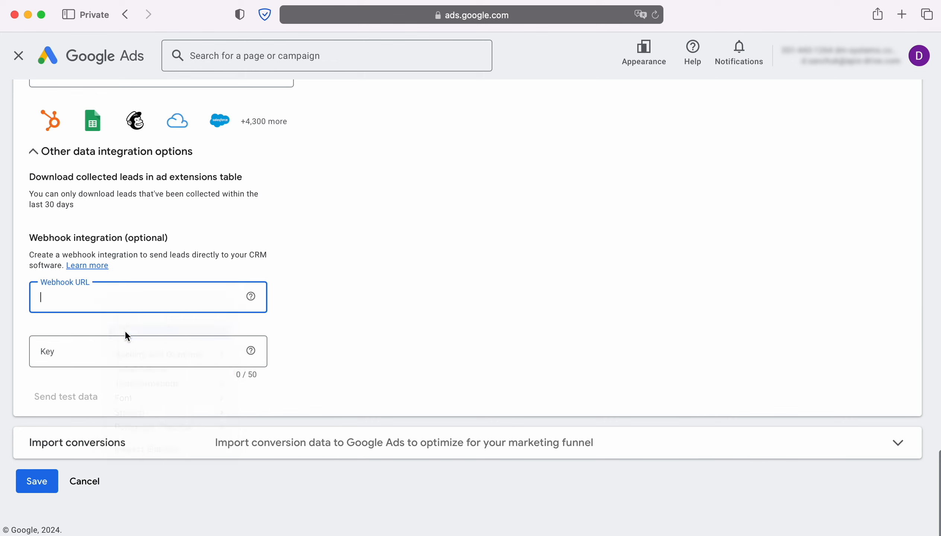
# Copy the final segment of the webhook URL into the webhook integration's Key field
pyautogui.doubleClick(207, 299)
pyautogui.rightClick(237, 297)
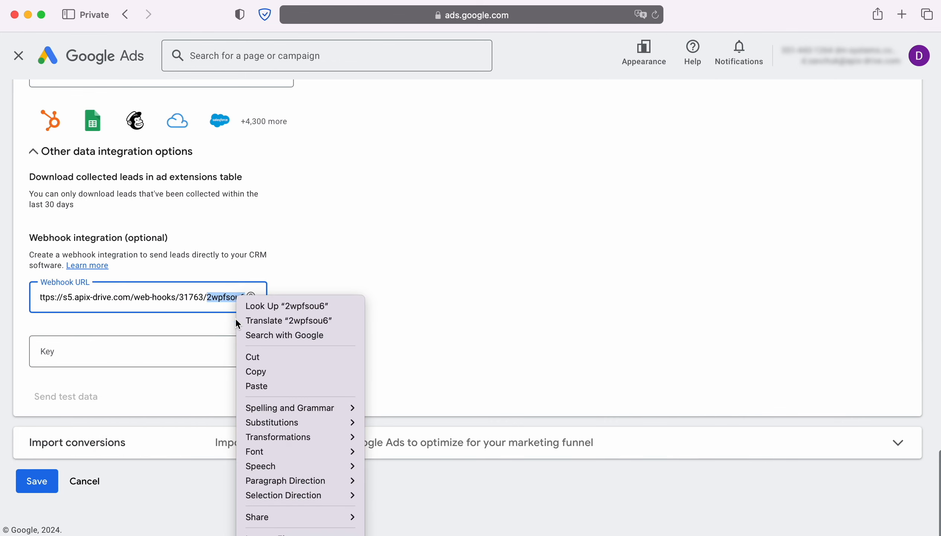
pyautogui.click(259, 373)
pyautogui.click(69, 350)
pyautogui.rightClick(69, 348)
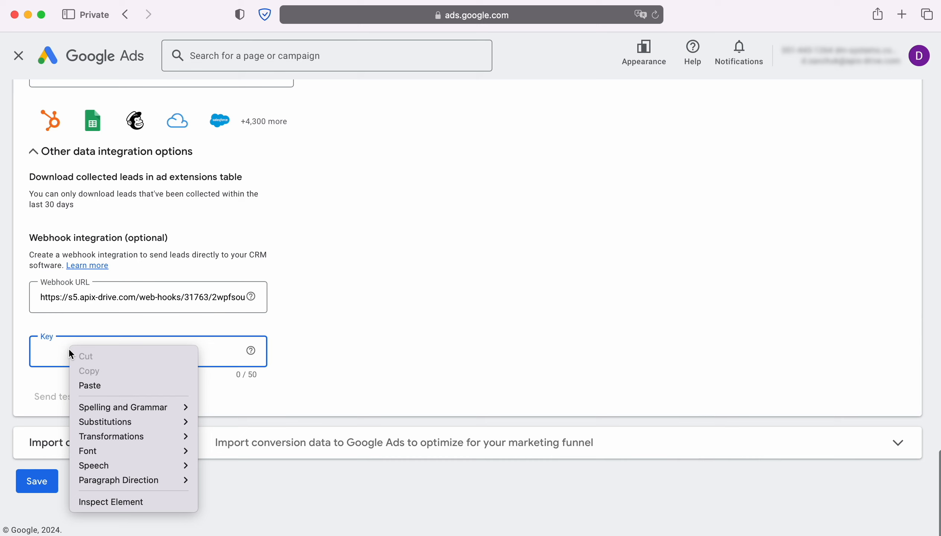
pyautogui.click(90, 386)
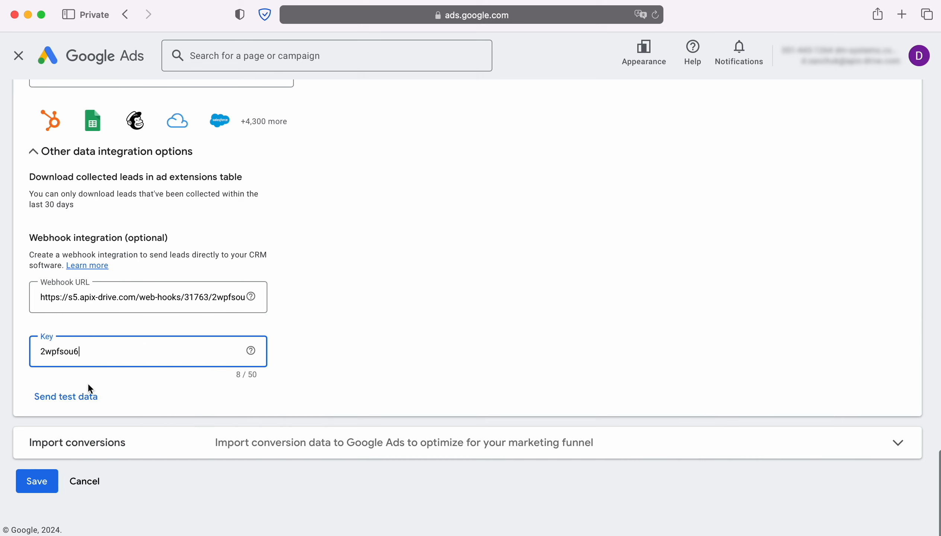
# Send test data through the webhook and save the edited lead form
pyautogui.click(69, 396)
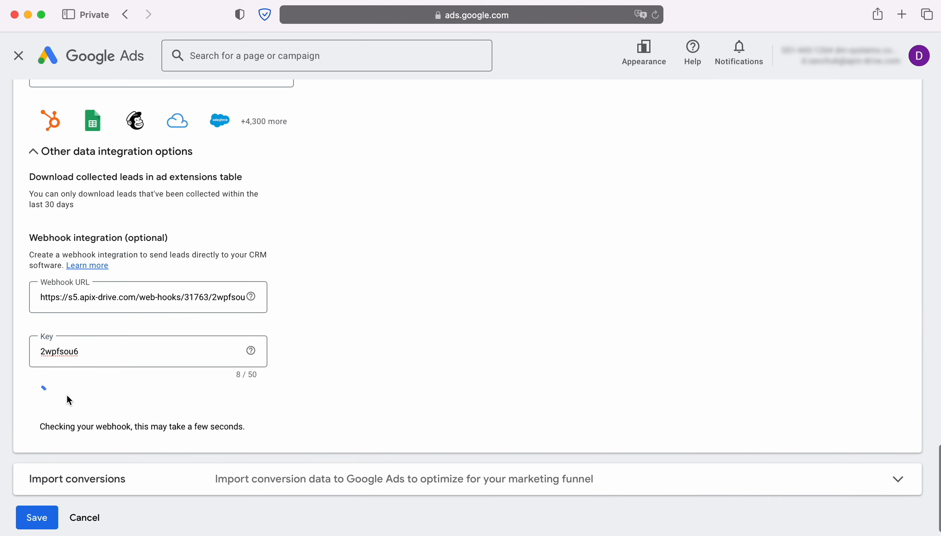
pyautogui.scroll(-2, 104, 400)
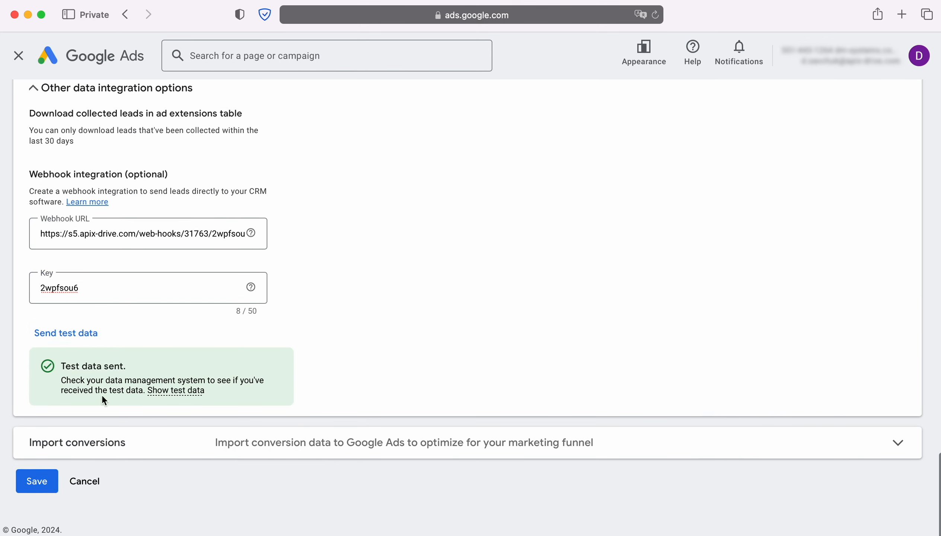
pyautogui.click(46, 476)
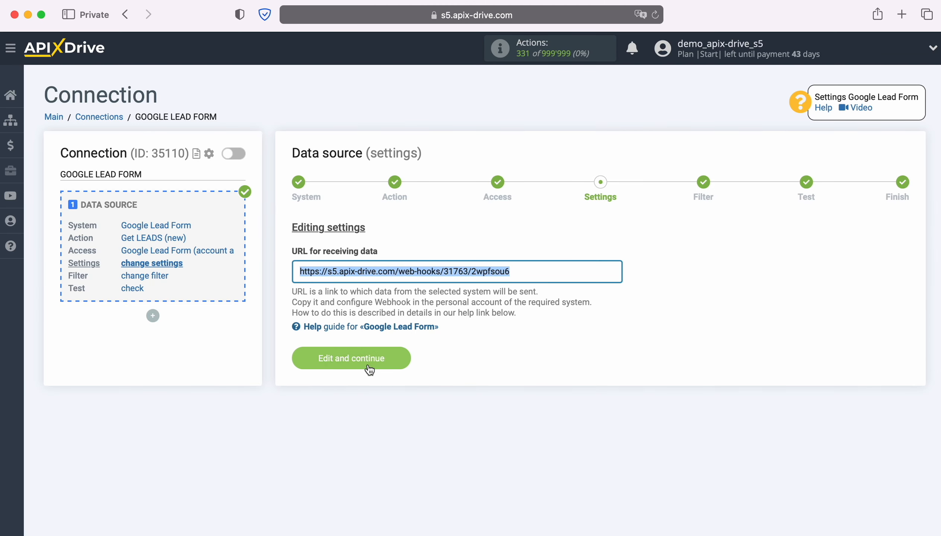
# Switch back to ApiX-Drive, continue without a filter, review the loaded test lead and complete the data source setup
pyautogui.click(401, 356)
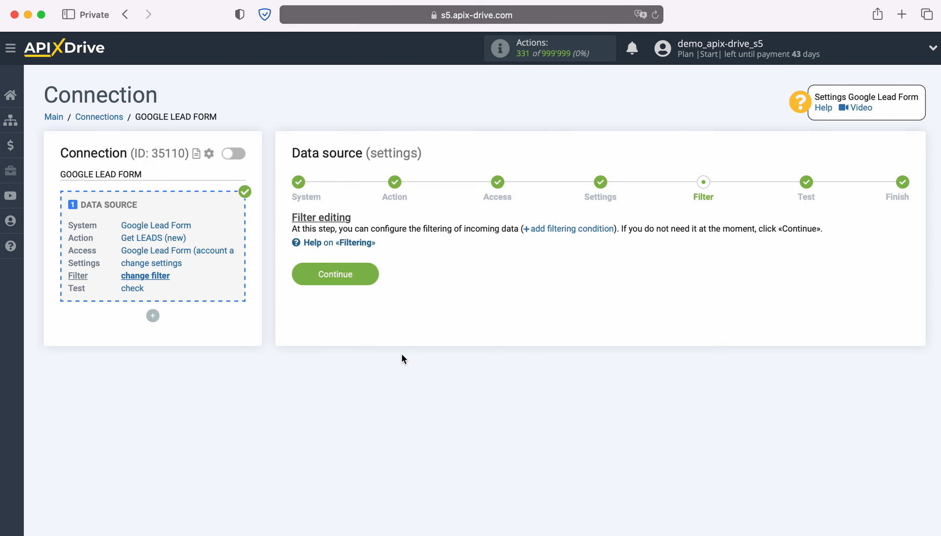
pyautogui.click(372, 276)
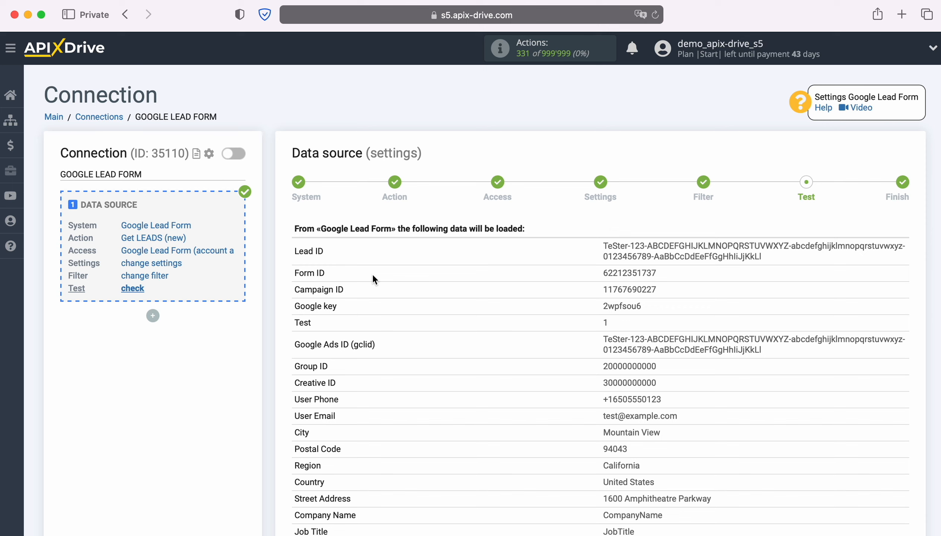
pyautogui.scroll(-5, 879, 374)
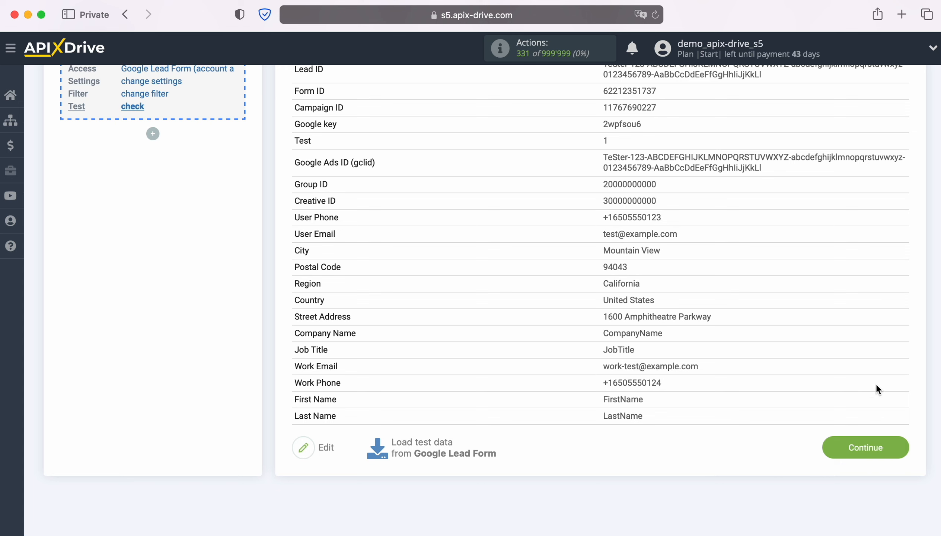
pyautogui.click(897, 444)
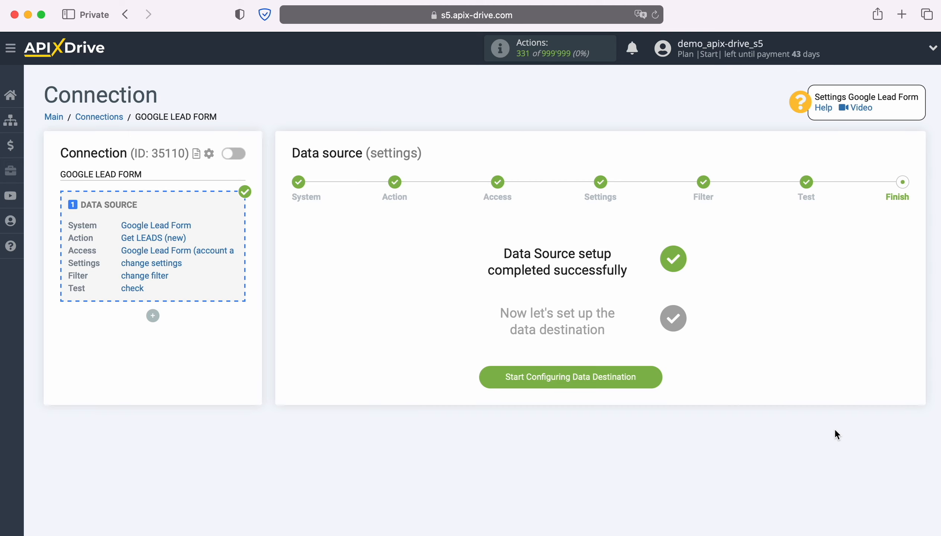
# Start configuring the data destination and choose Notion as its system
pyautogui.click(656, 378)
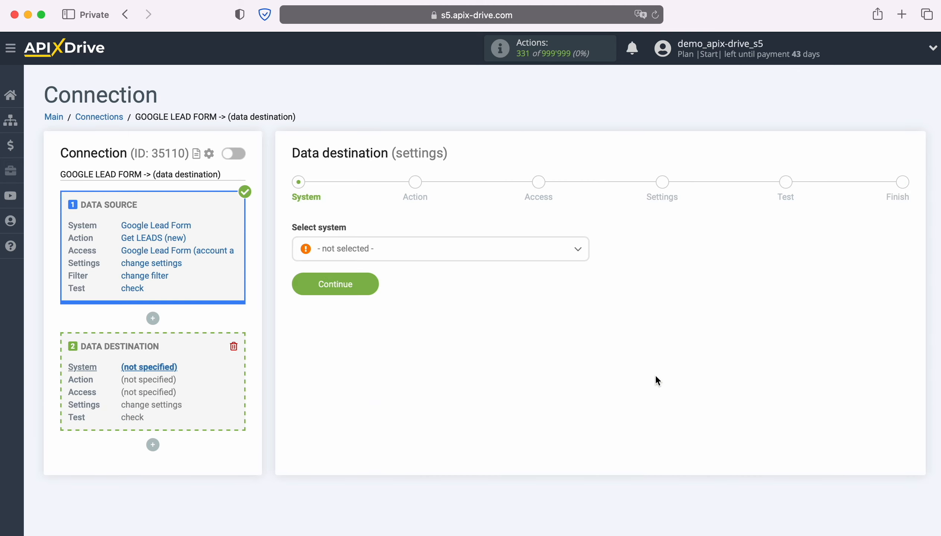
pyautogui.click(542, 257)
pyautogui.scroll(-10, 531, 357)
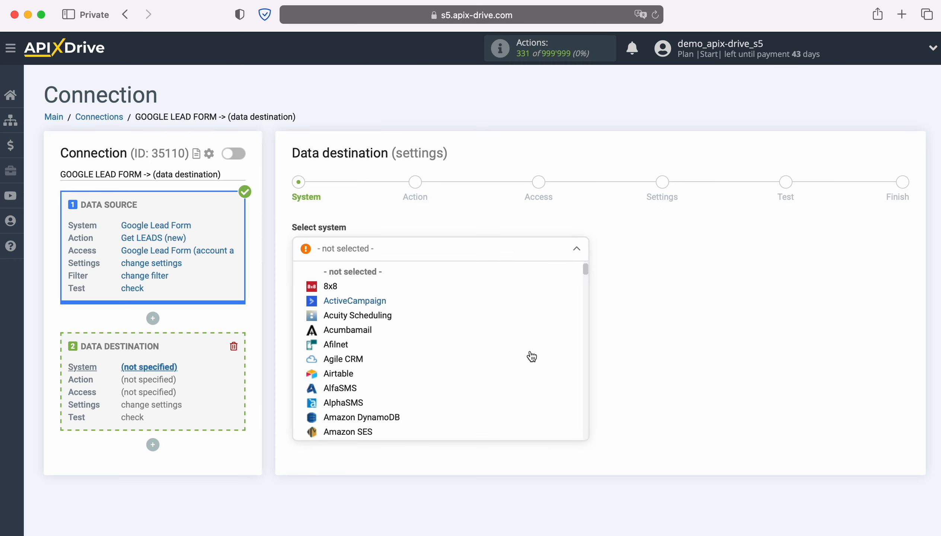
pyautogui.scroll(-15, 530, 356)
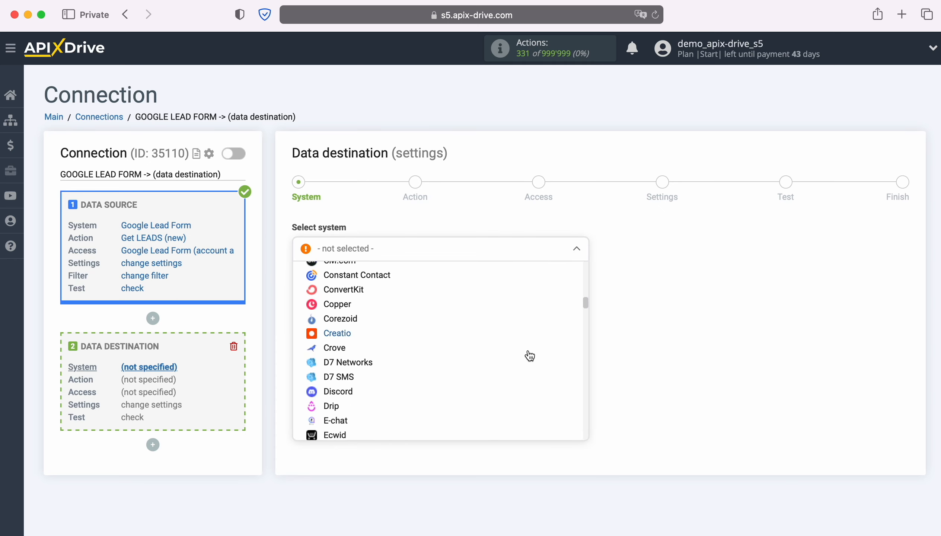
pyautogui.scroll(-15, 530, 356)
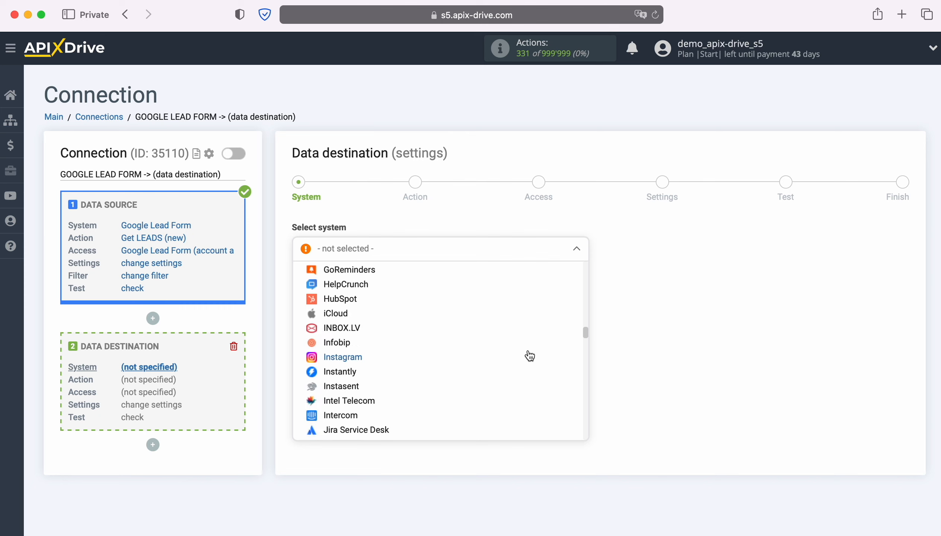
pyautogui.scroll(-15, 530, 356)
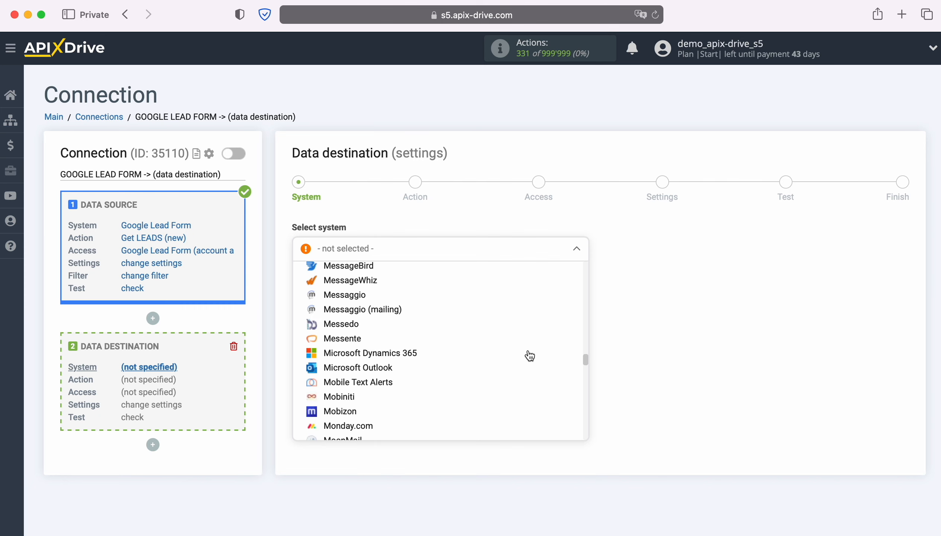
pyautogui.click(328, 352)
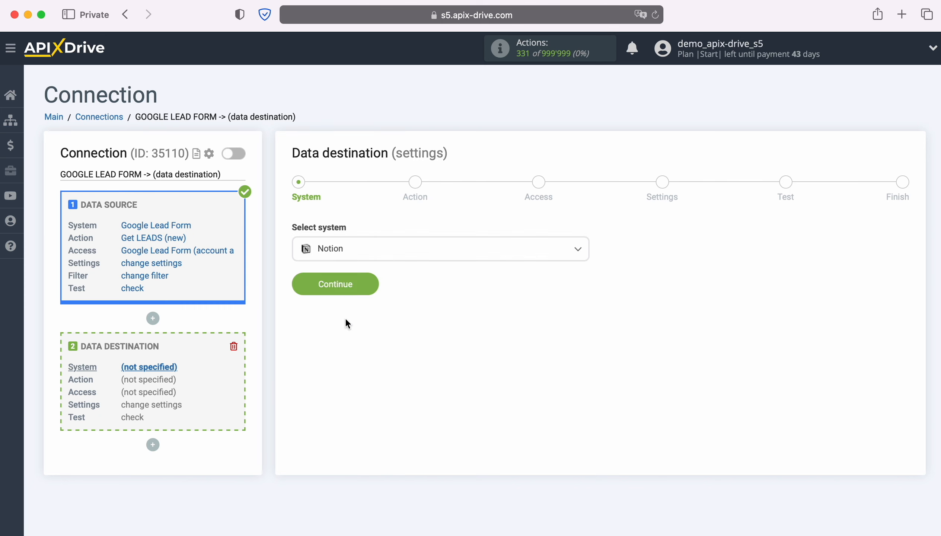
pyautogui.click(370, 283)
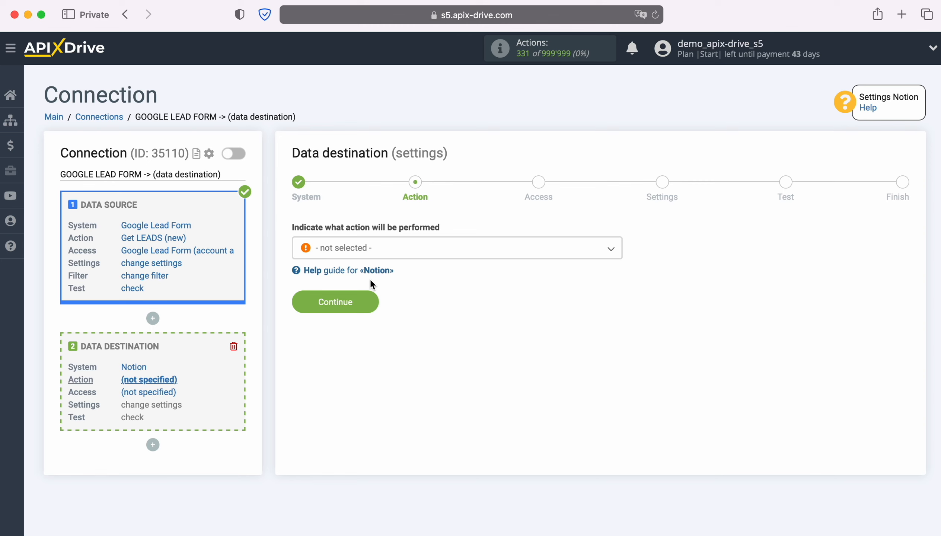
# Set the Notion destination's action to Add DATABASE ITEM and continue to the access stage
pyautogui.click(478, 254)
pyautogui.click(399, 312)
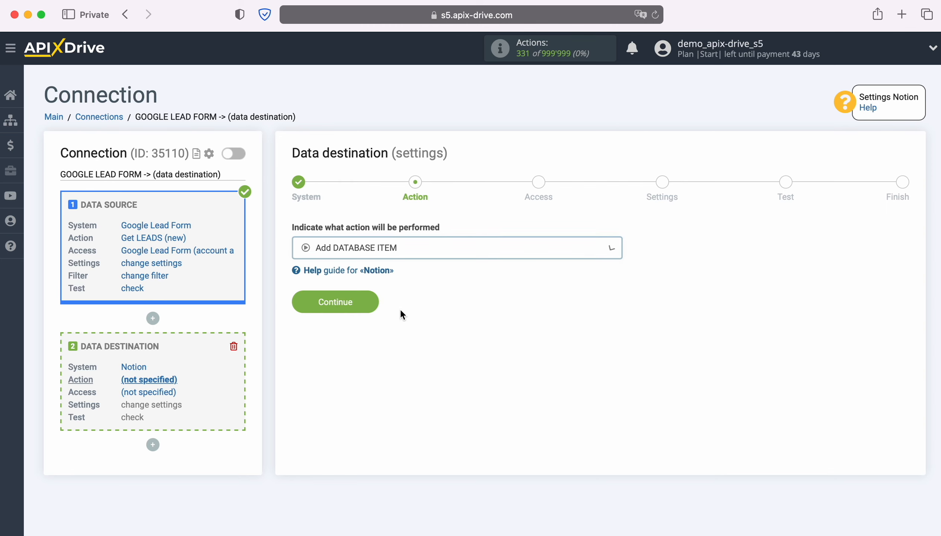
pyautogui.click(373, 303)
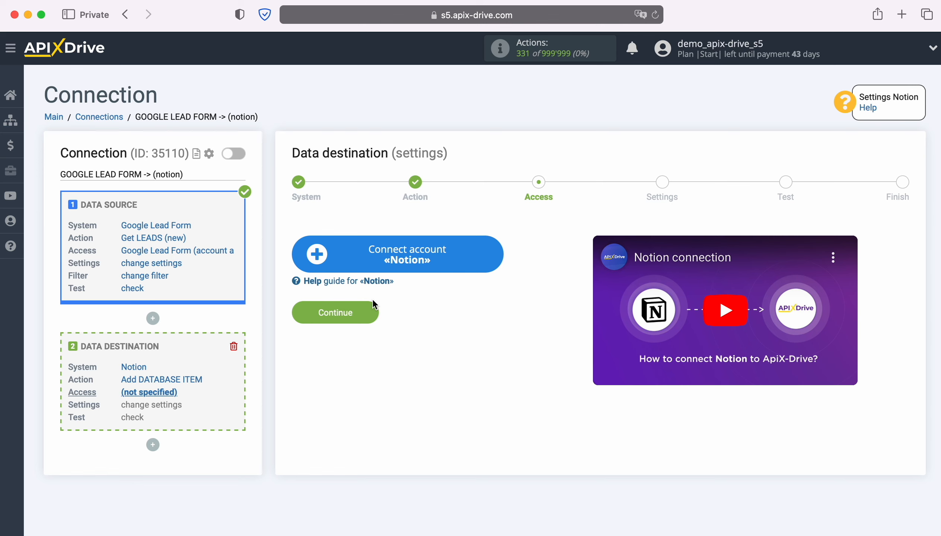
# Connect a Notion account by logging in with the account's email address and password
pyautogui.click(500, 254)
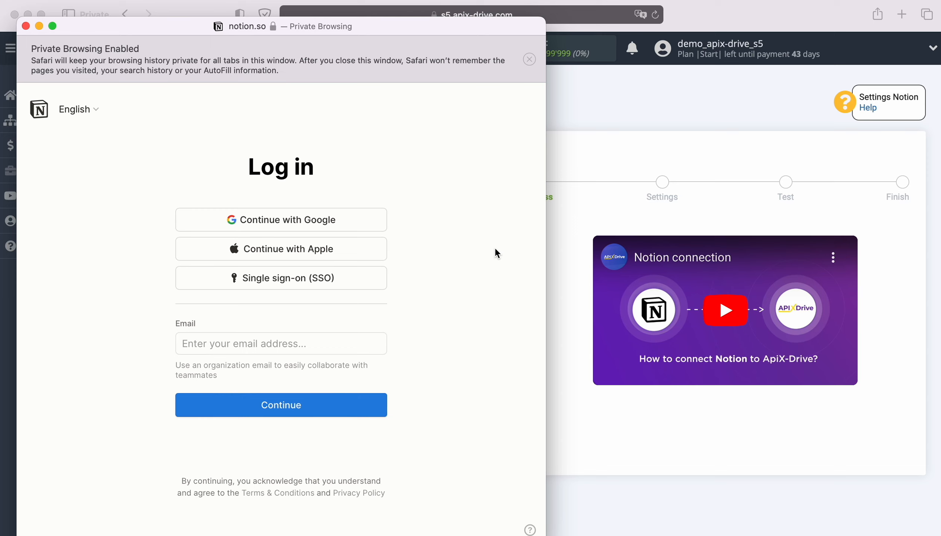
pyautogui.click(317, 338)
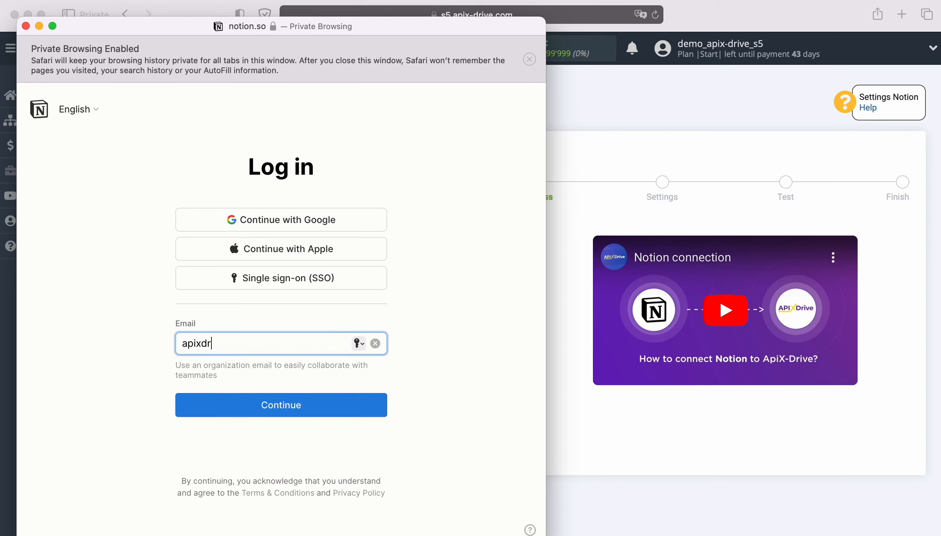
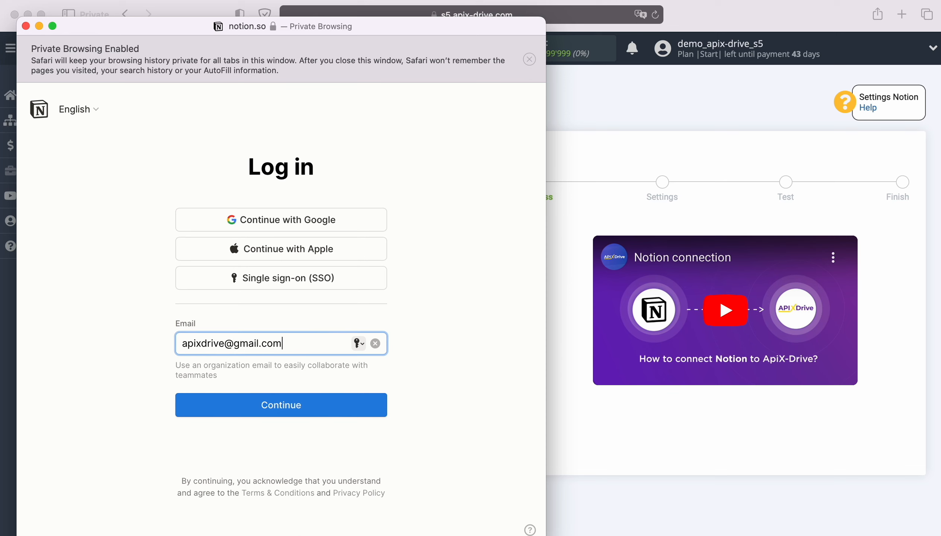
pyautogui.click(286, 399)
pyautogui.write('••')
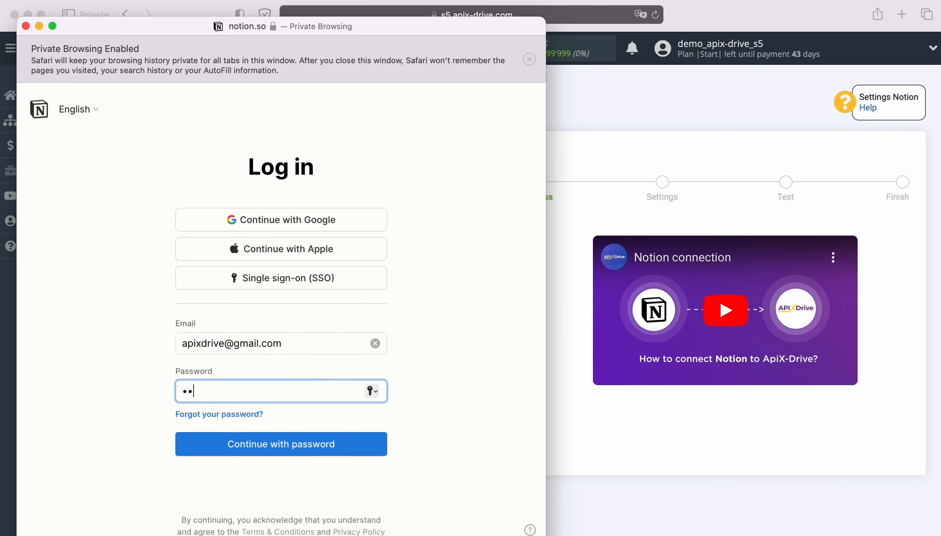
pyautogui.write('•••••••••••')
pyautogui.click(291, 443)
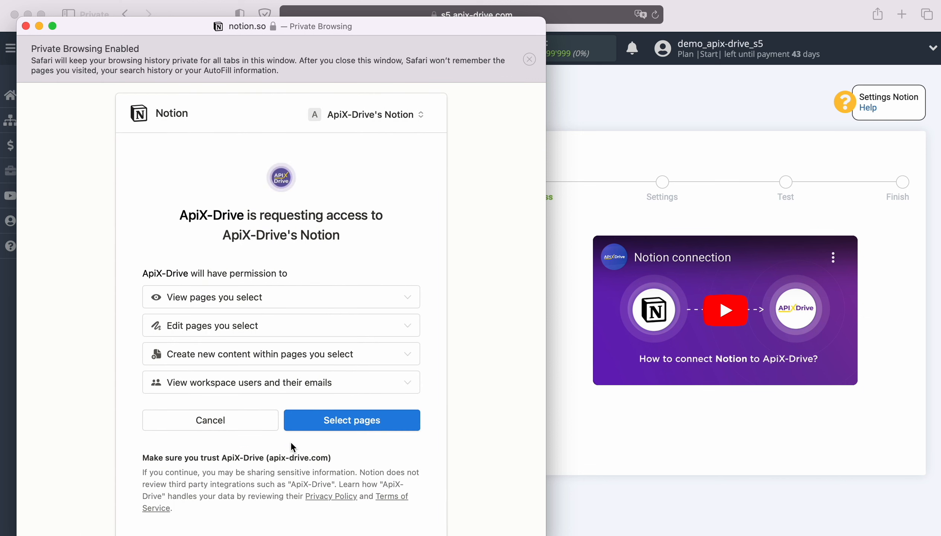
# Allow ApiX-Drive access to all the listed Notion pages and continue with the ApiX-Drive's Notion login
pyautogui.click(330, 421)
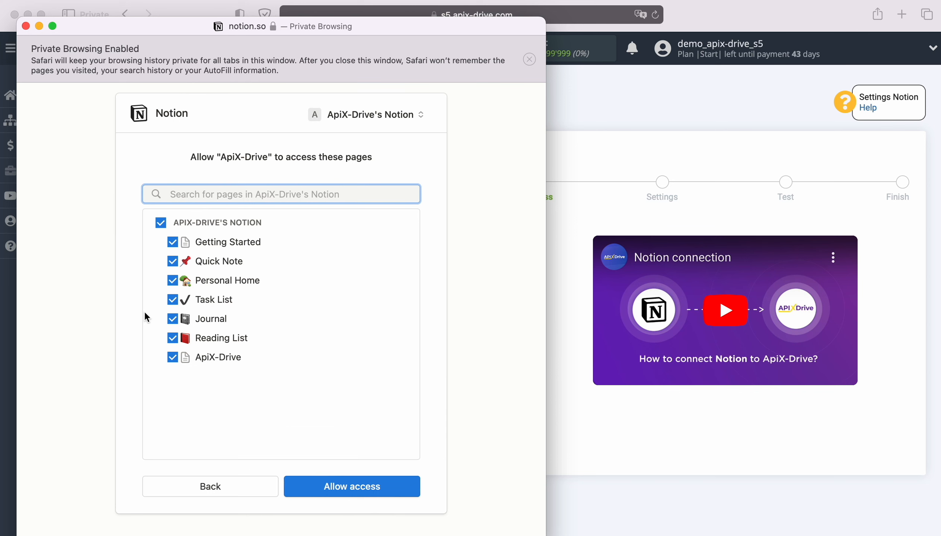
pyautogui.click(333, 487)
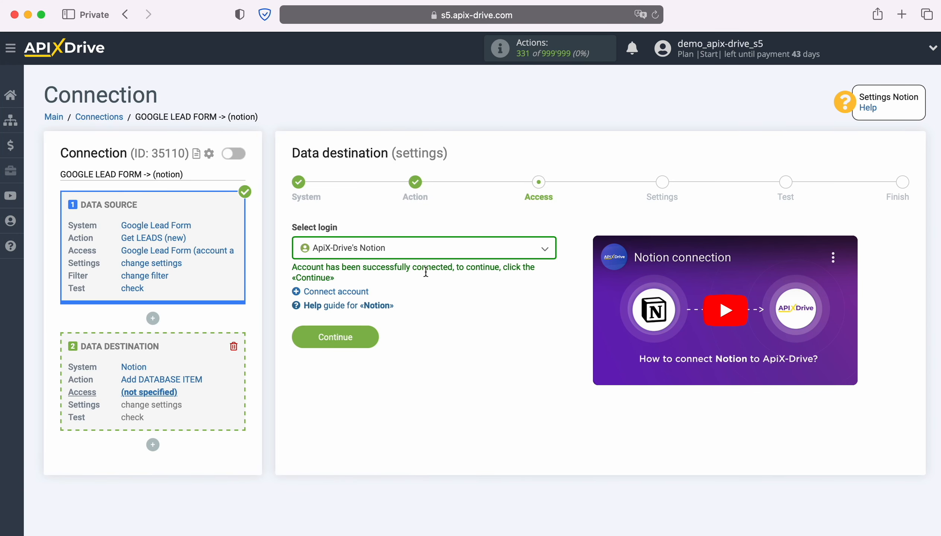
pyautogui.click(441, 252)
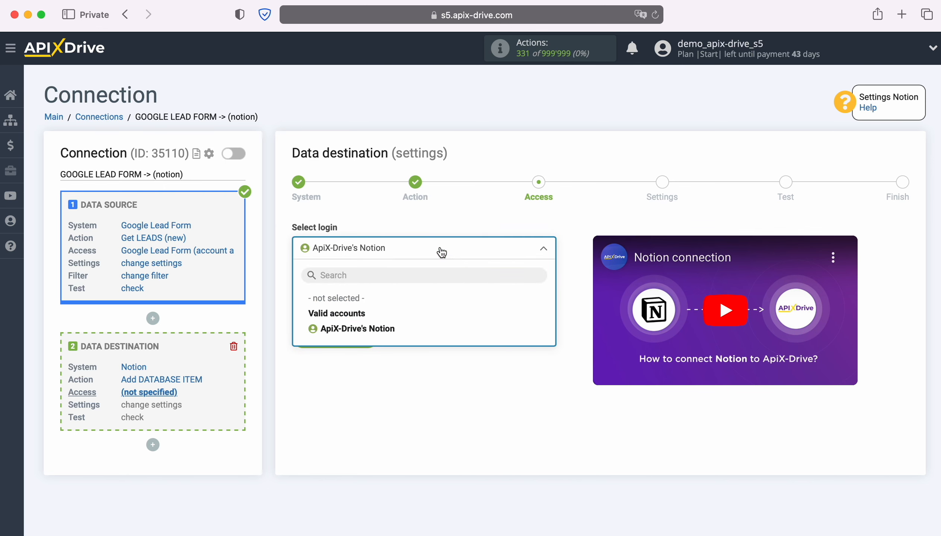
pyautogui.click(384, 328)
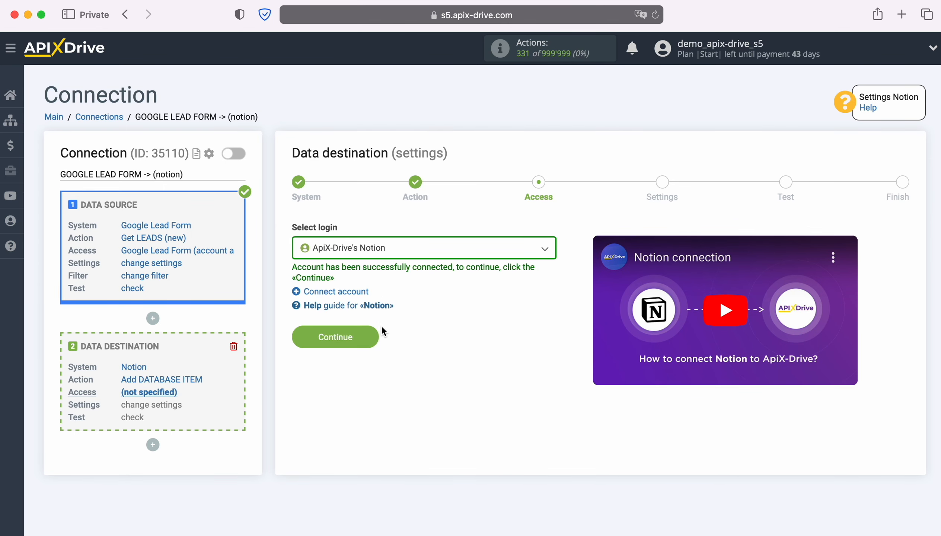
pyautogui.click(372, 332)
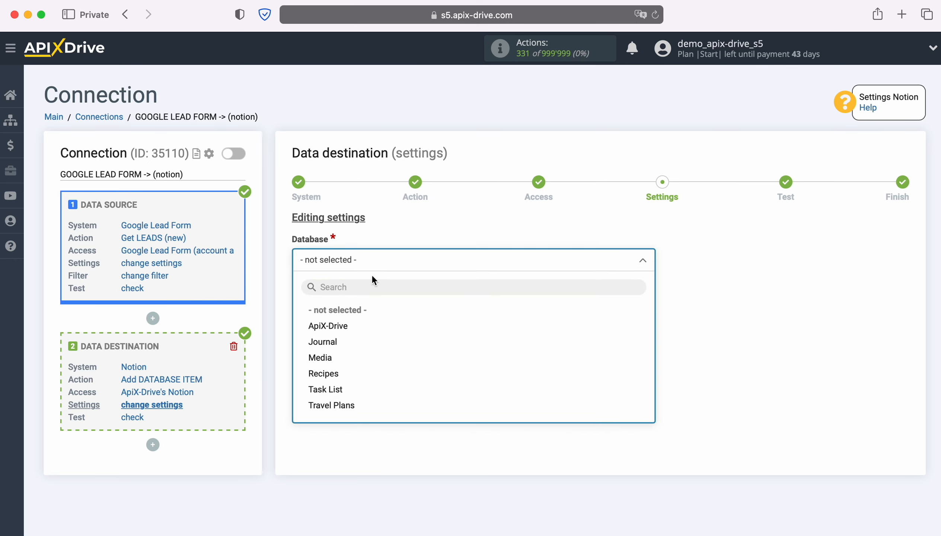
# Select the ApiX-Drive database and insert the lead form's First Name variable into the Comment field
pyautogui.click(334, 330)
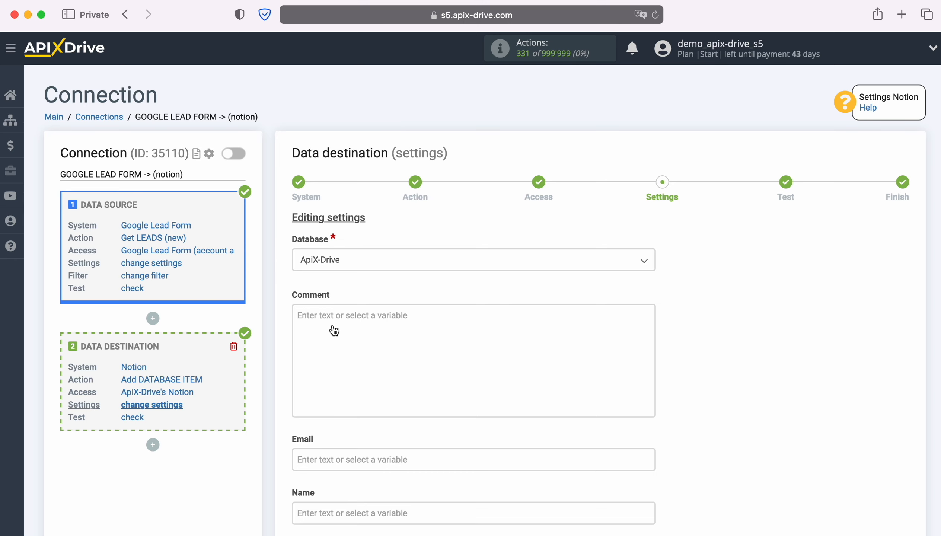
pyautogui.click(334, 330)
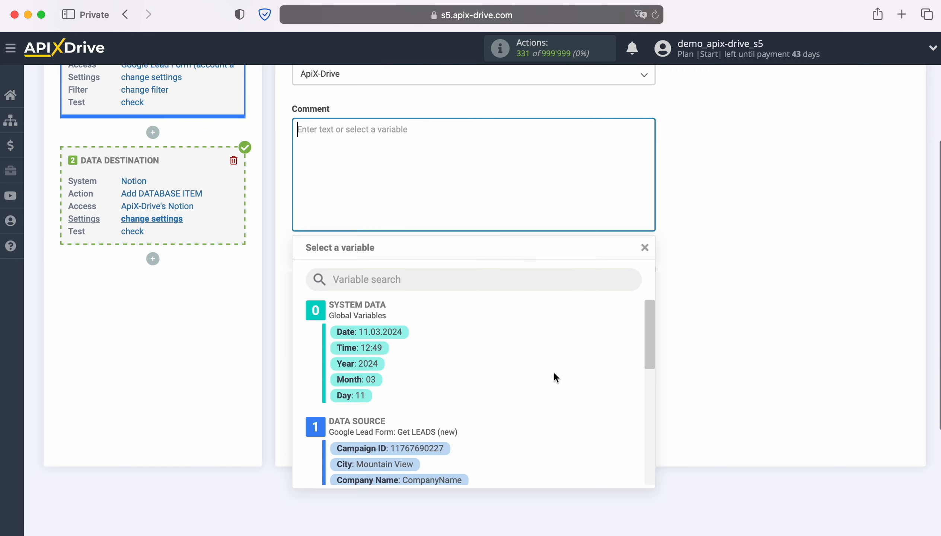
pyautogui.scroll(-1, 573, 370)
pyautogui.scroll(-4, 574, 373)
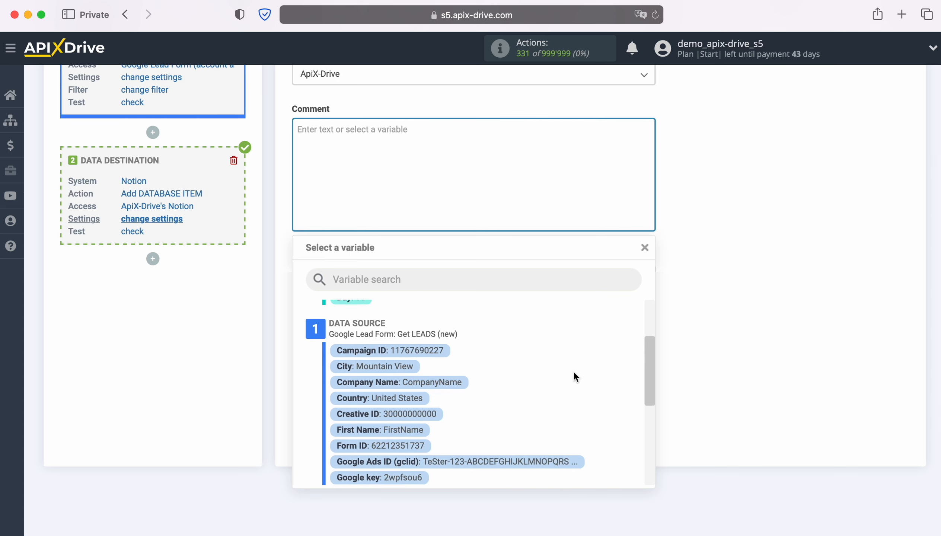
pyautogui.scroll(-2, 574, 373)
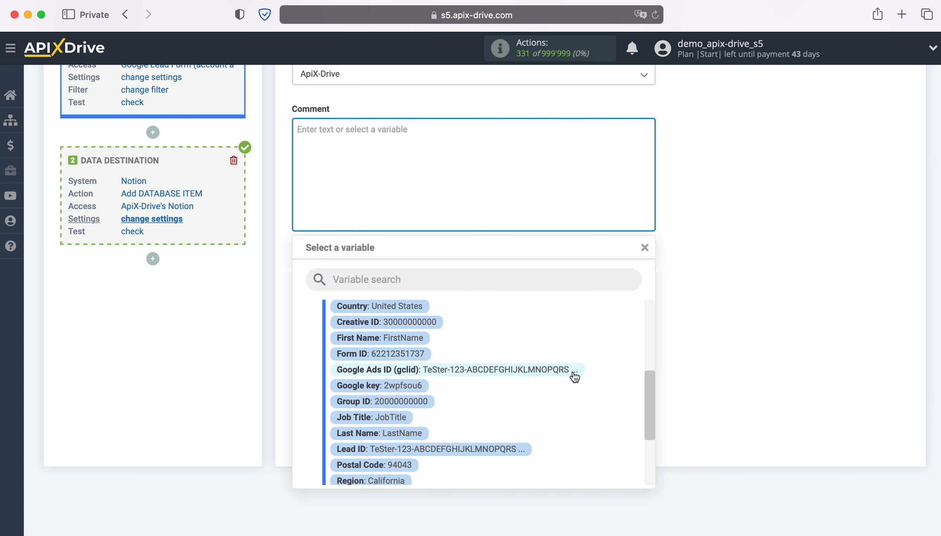
pyautogui.scroll(-4, 574, 377)
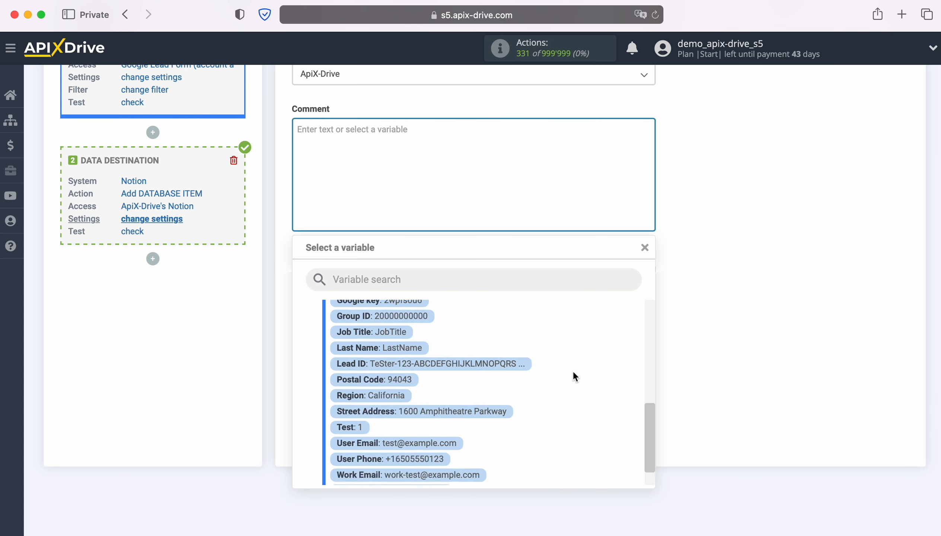
pyautogui.scroll(3, 574, 374)
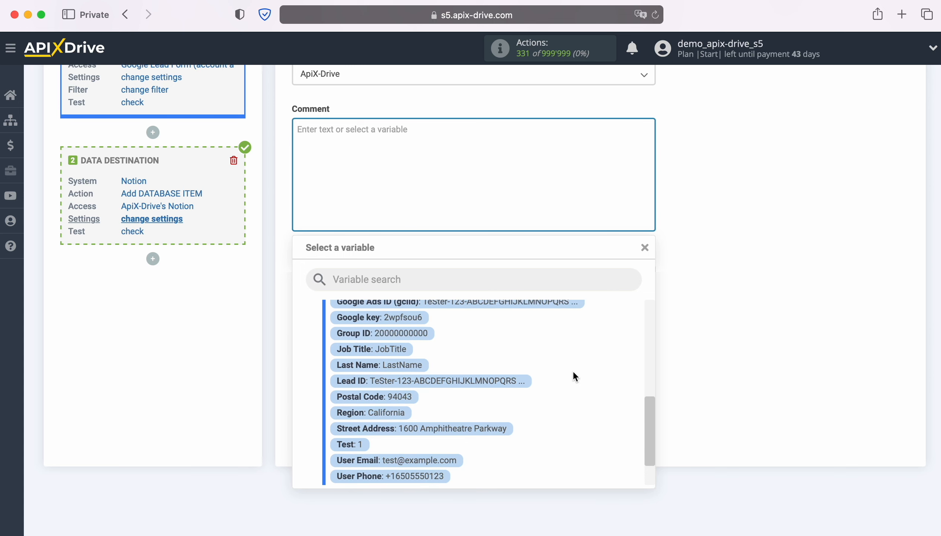
pyautogui.scroll(3, 573, 371)
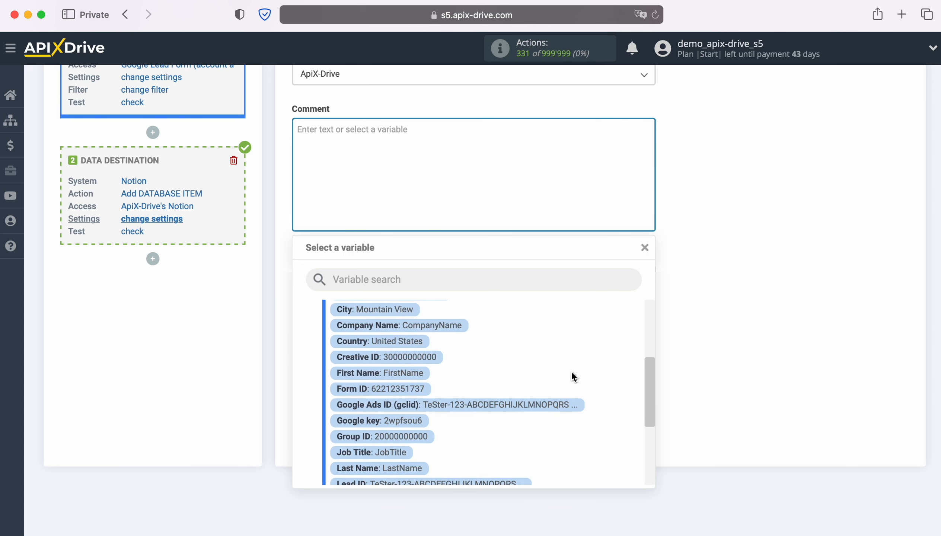
pyautogui.click(402, 374)
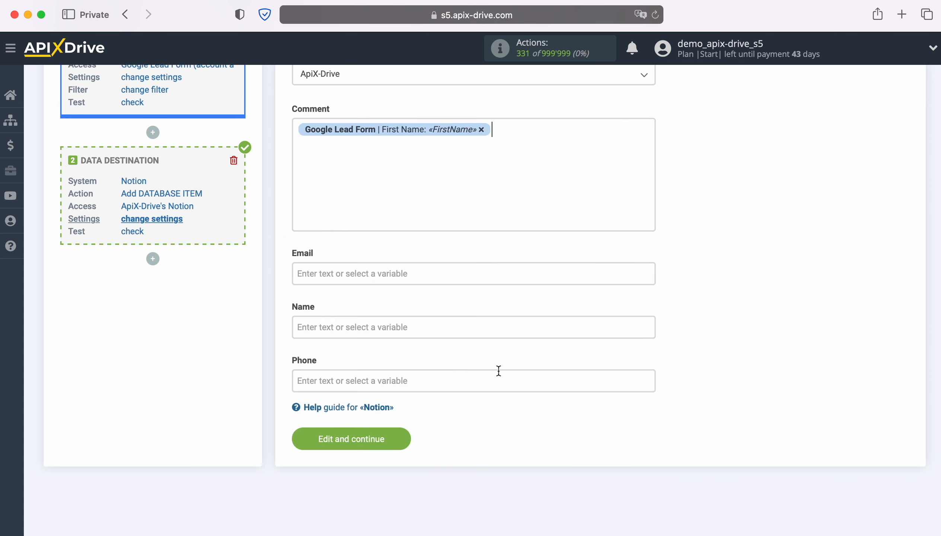
# Add the Last Name variable after the First Name variable in the Comment field
pyautogui.click(532, 137)
pyautogui.scroll(-1, 535, 356)
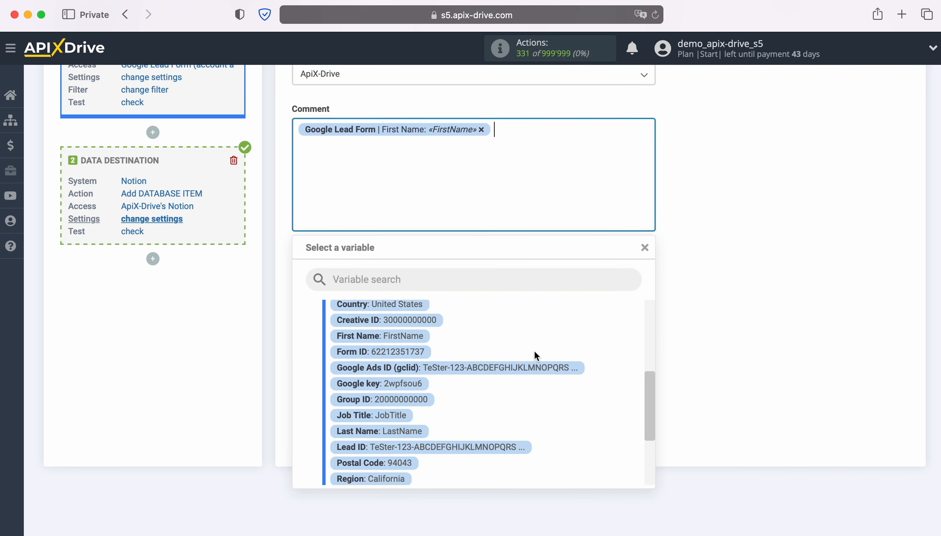
pyautogui.click(420, 433)
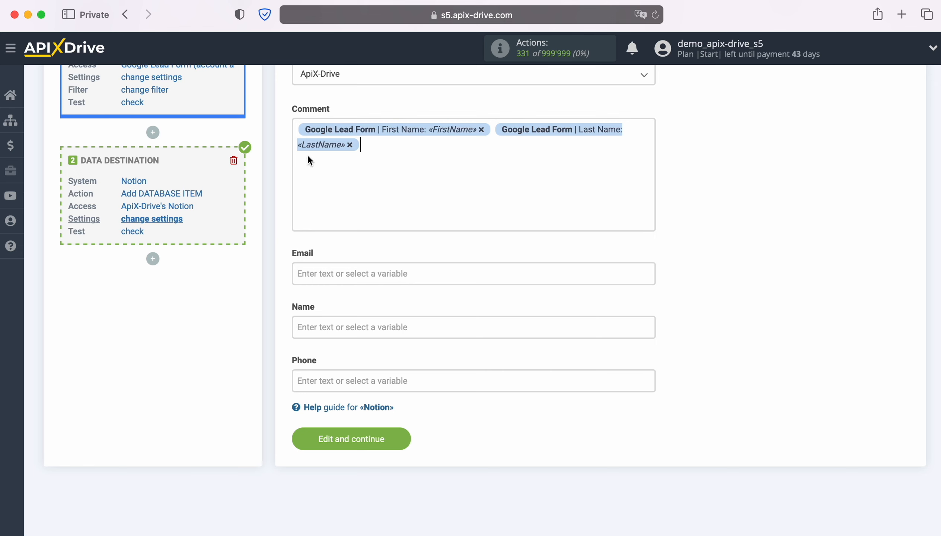
# Insert the text "New Lead from Google Lead Form" before the variables in the Comment field
pyautogui.click(296, 128)
pyautogui.write('New')
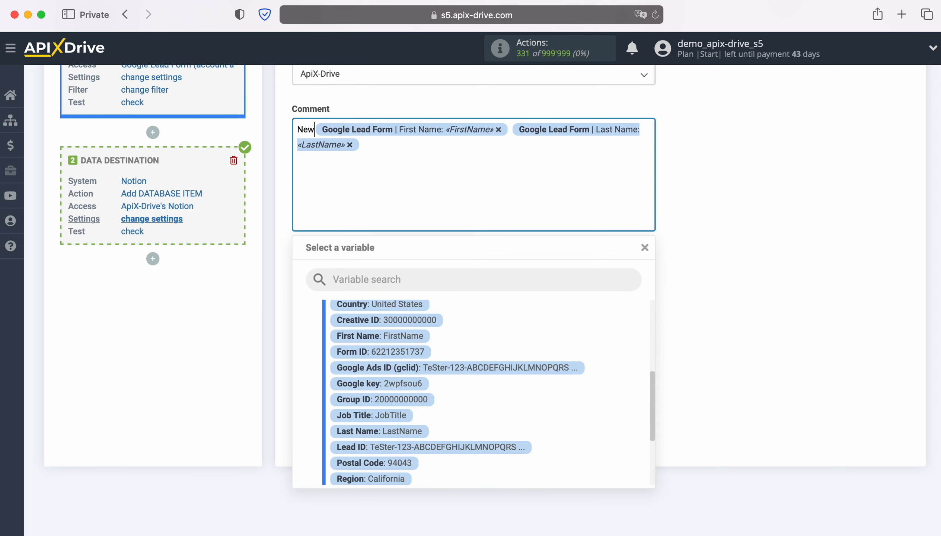
pyautogui.write(' Lead from')
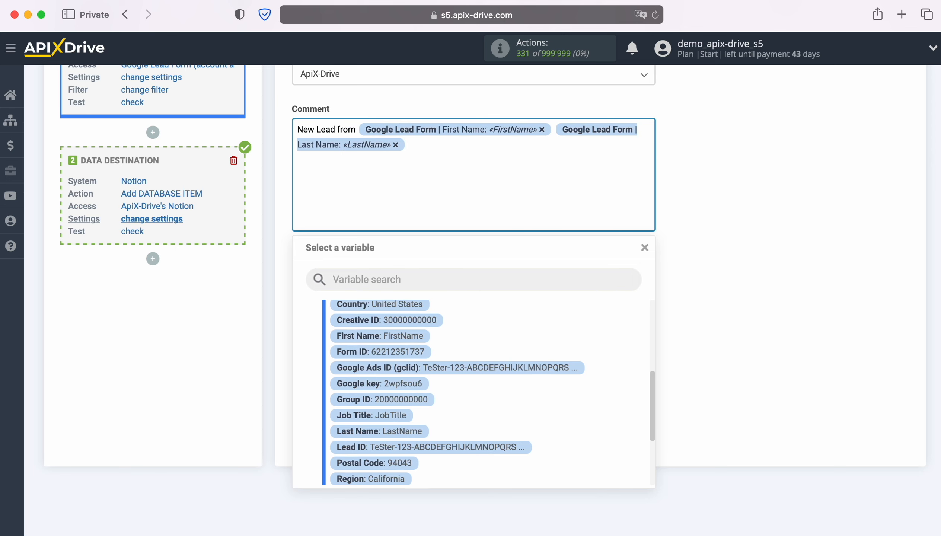
pyautogui.write(' Google Lead Form')
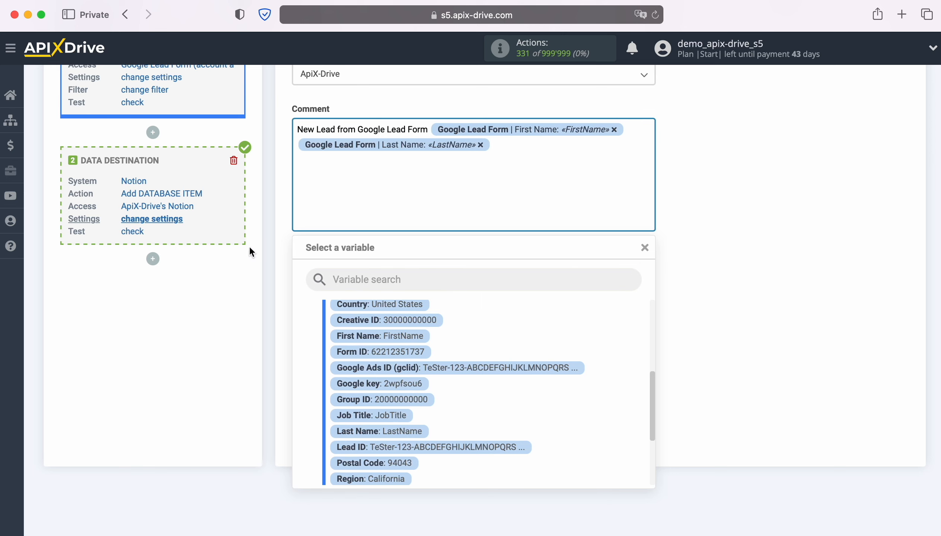
pyautogui.click(241, 291)
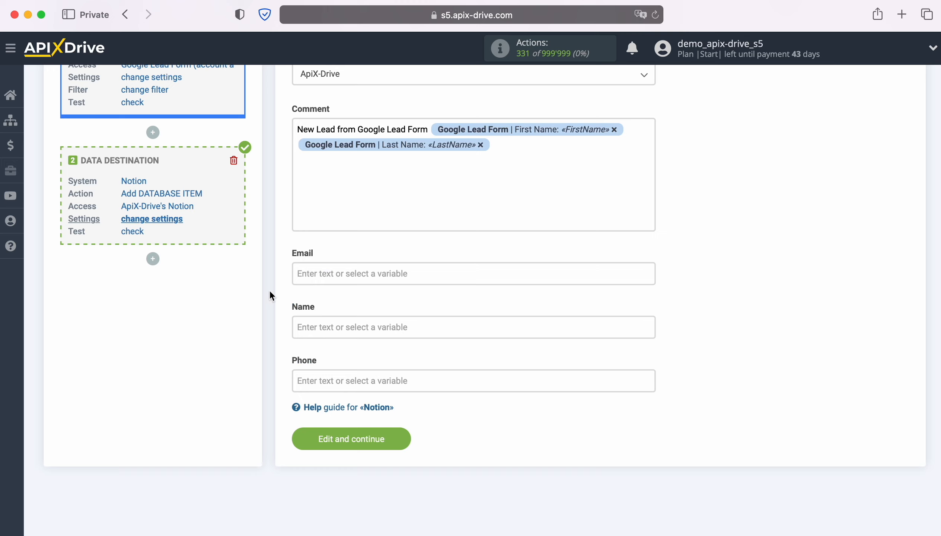
# Insert the lead form's User Email variable into the Email field
pyautogui.click(337, 268)
pyautogui.scroll(-10, 526, 305)
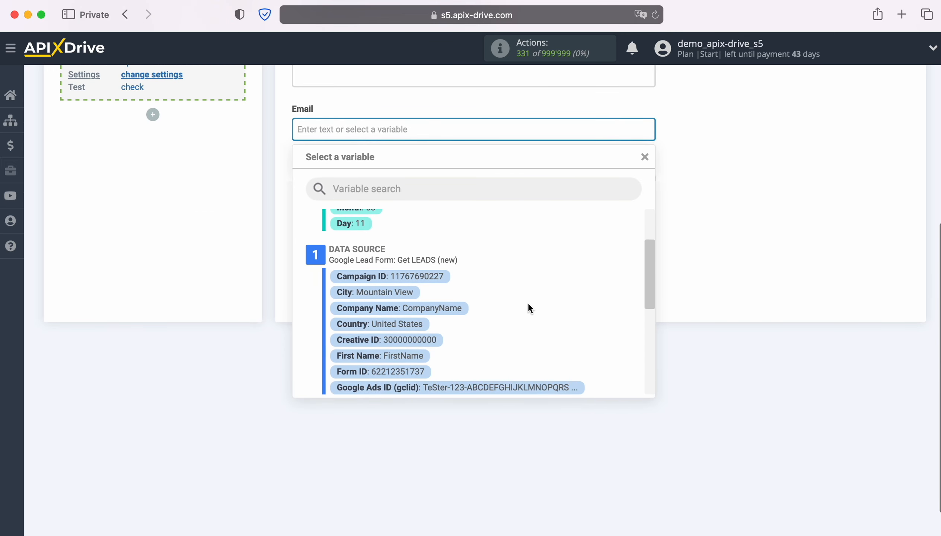
pyautogui.scroll(-5, 535, 302)
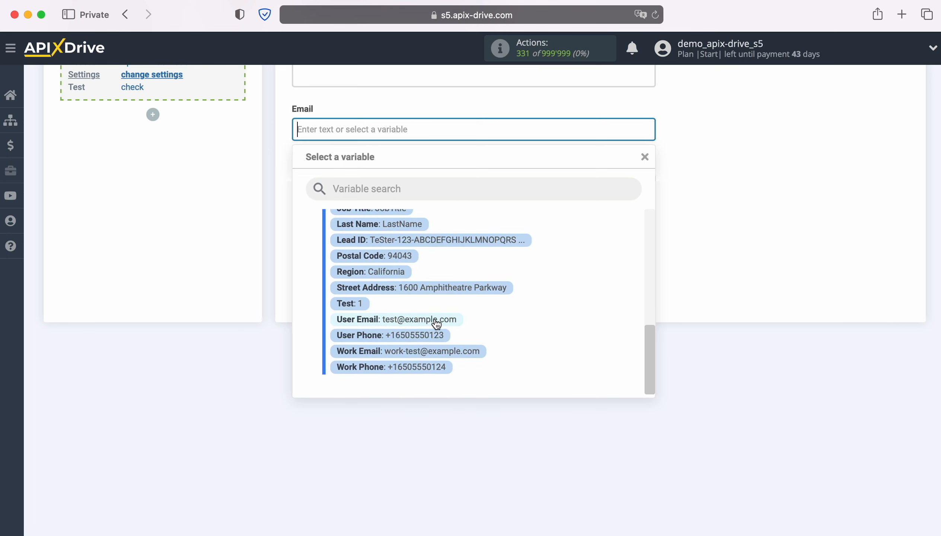
pyautogui.click(435, 318)
# Fill the Name field with the lead form's First Name variable followed by the Last Name variable
pyautogui.click(337, 188)
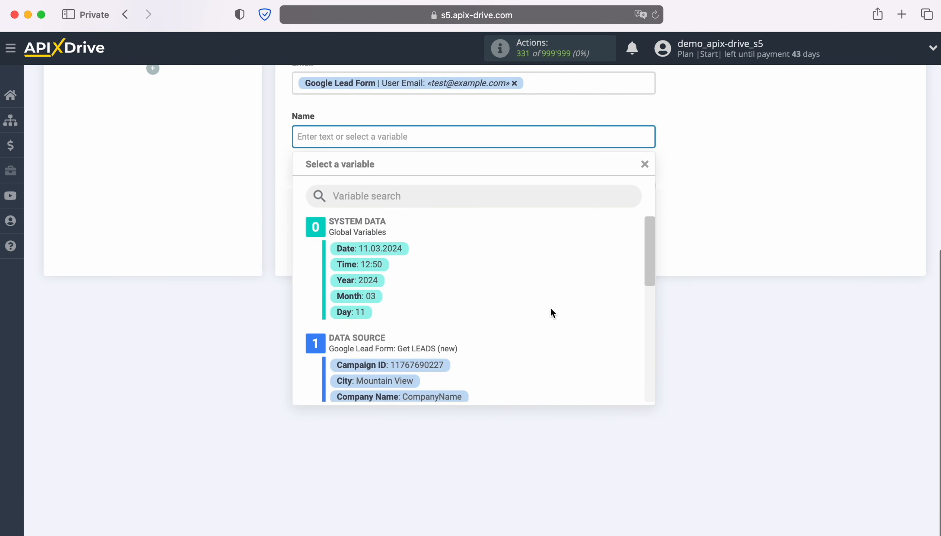
pyautogui.scroll(-3, 557, 307)
pyautogui.scroll(-2, 557, 310)
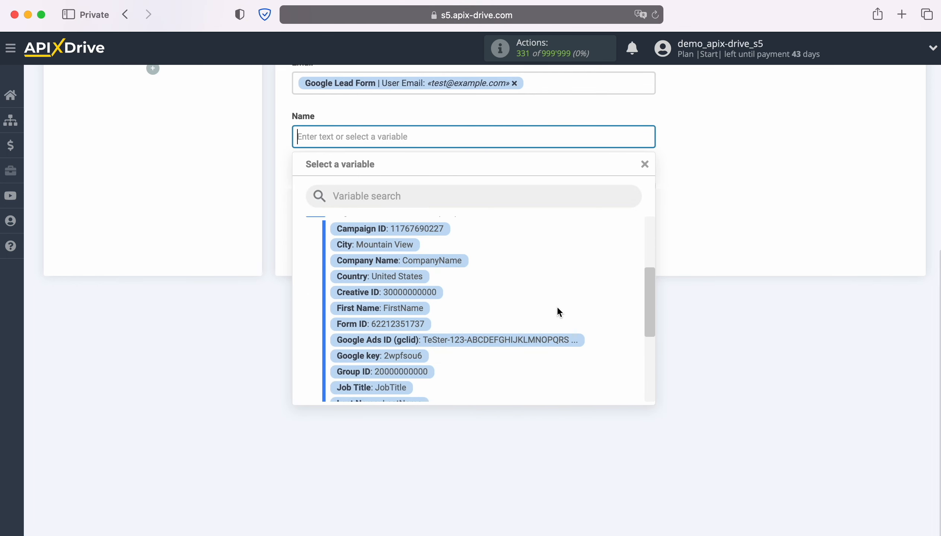
pyautogui.click(402, 308)
pyautogui.click(534, 138)
pyautogui.scroll(-2, 489, 271)
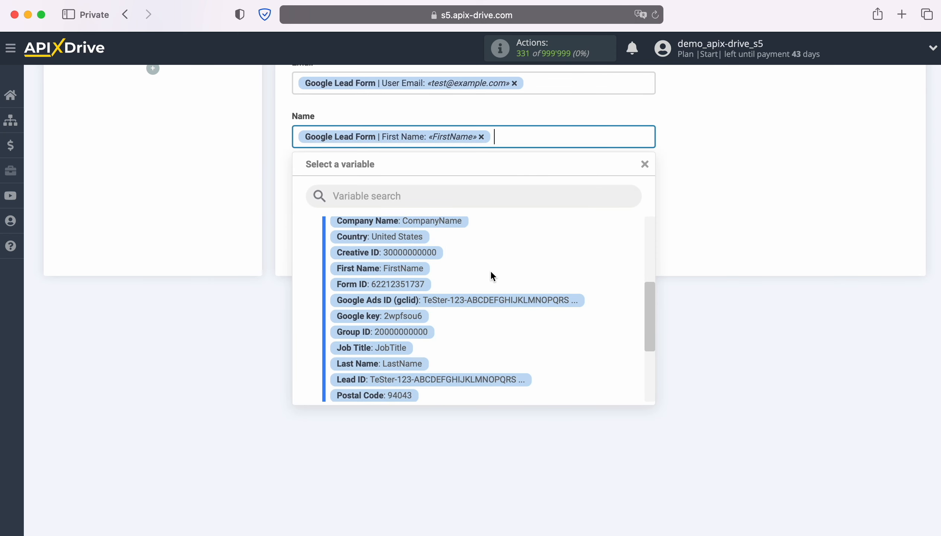
pyautogui.click(411, 360)
# Insert the lead form's User Phone variable into the Phone field and save the Notion destination settings
pyautogui.click(330, 206)
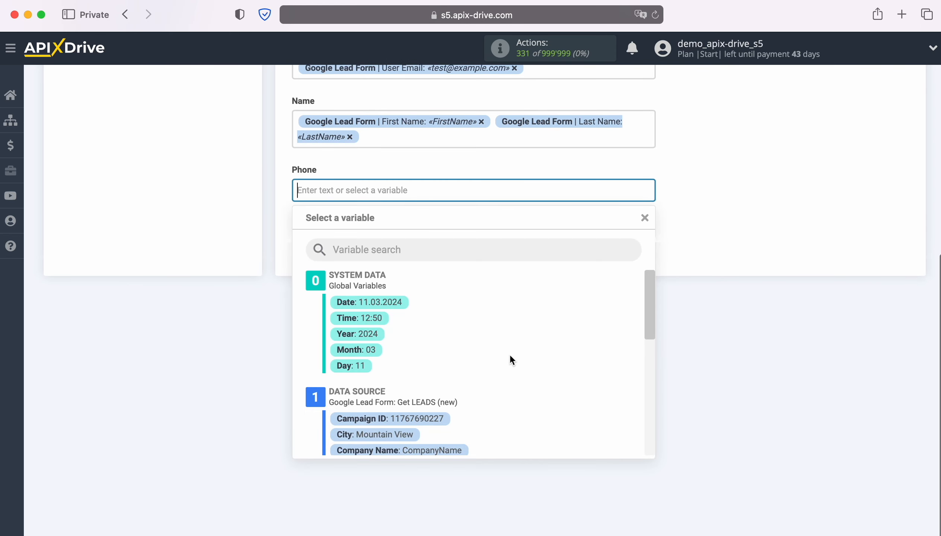
pyautogui.scroll(-3, 569, 351)
pyautogui.scroll(-5, 587, 340)
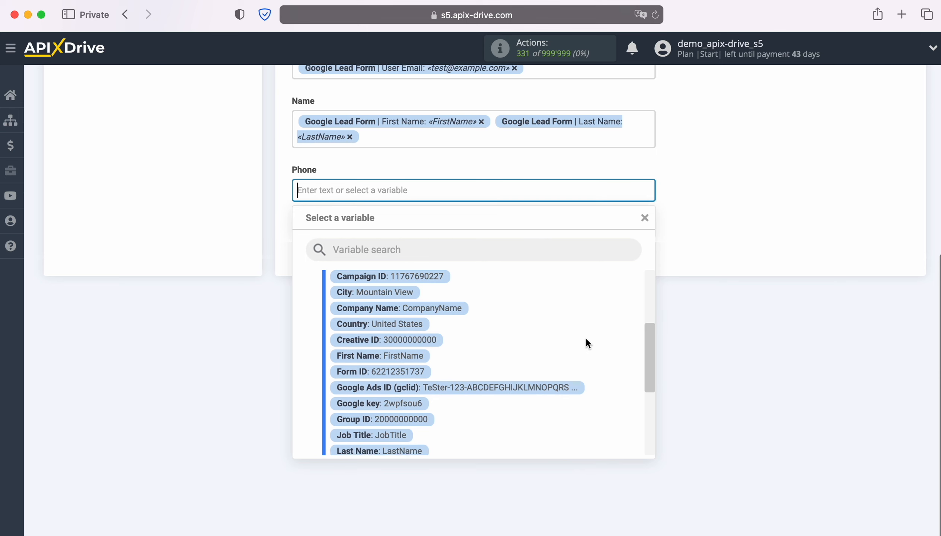
pyautogui.scroll(-3, 586, 344)
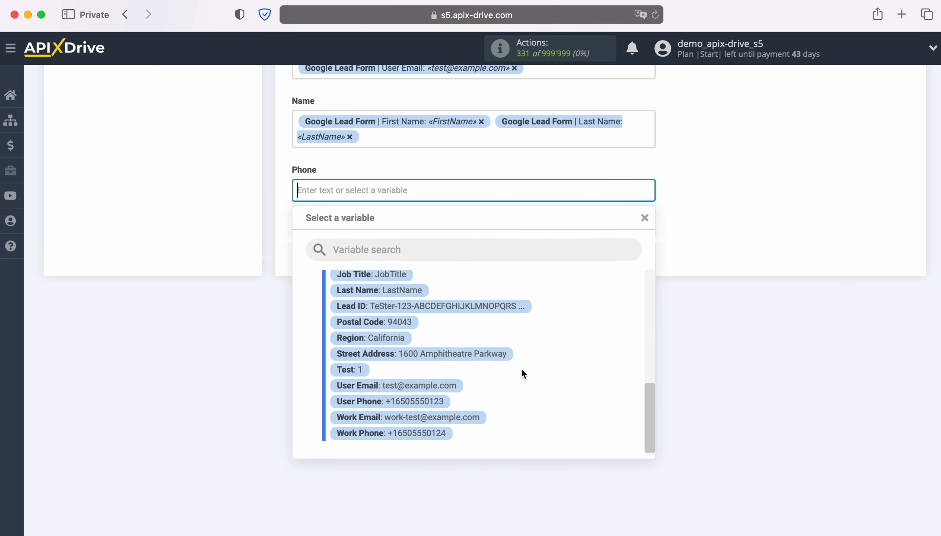
pyautogui.click(428, 399)
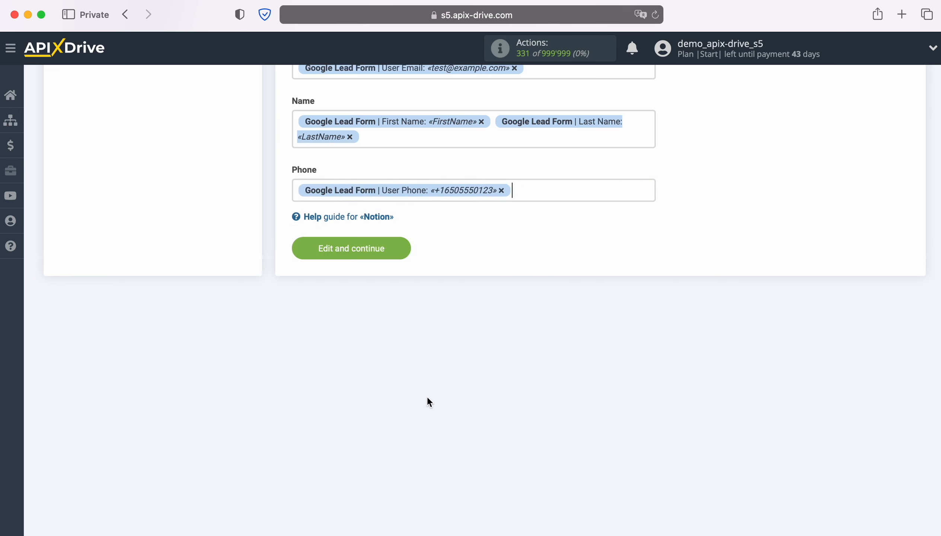
pyautogui.click(403, 249)
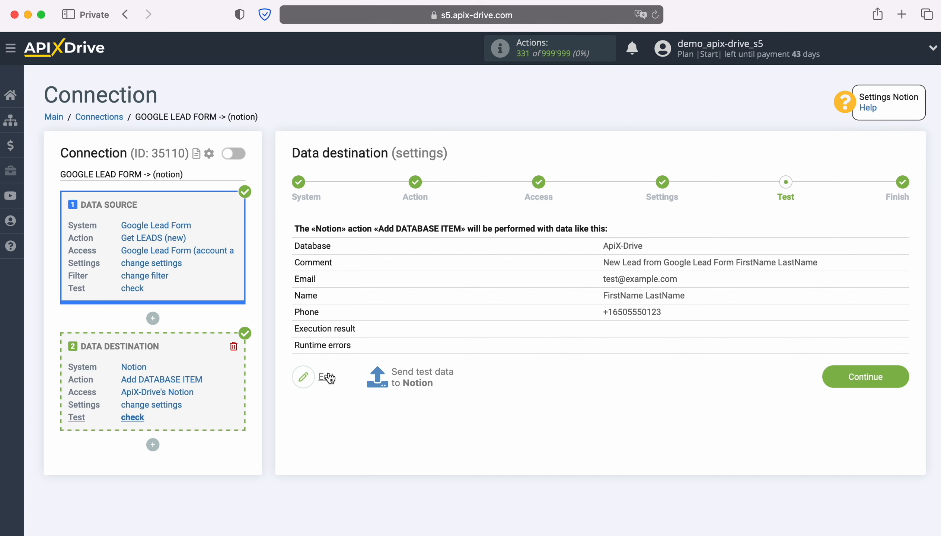
# Send test data to Notion and check the added item in the ApiX-Drive database in Notion
pyautogui.click(423, 374)
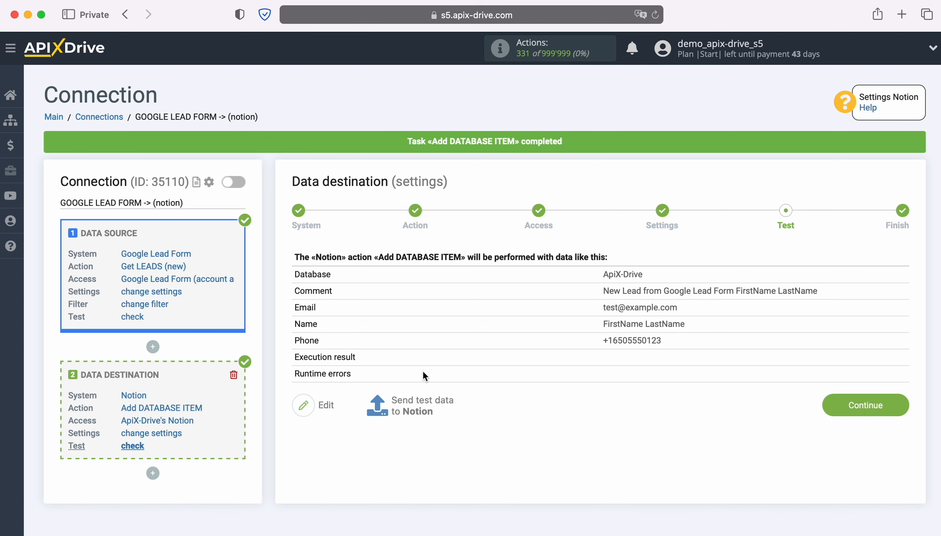
pyautogui.press('super+grave')
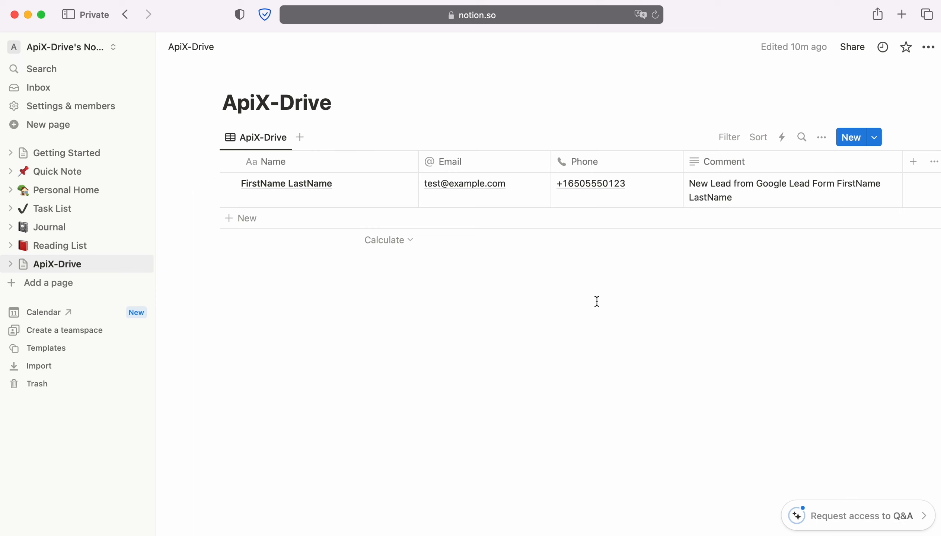
# Return to ApiX-Drive, finish the data destination setup and enable auto-update for the connection
pyautogui.press('super+grave')
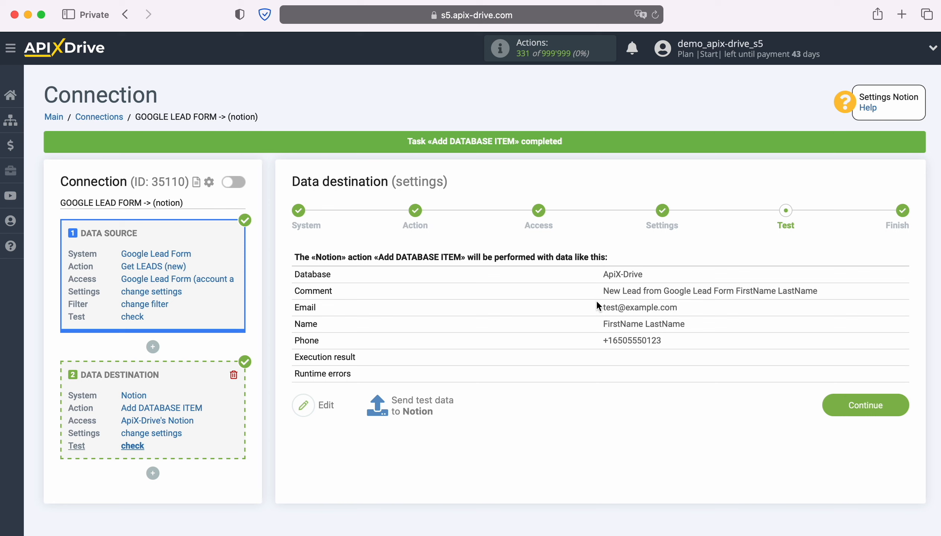
pyautogui.click(902, 399)
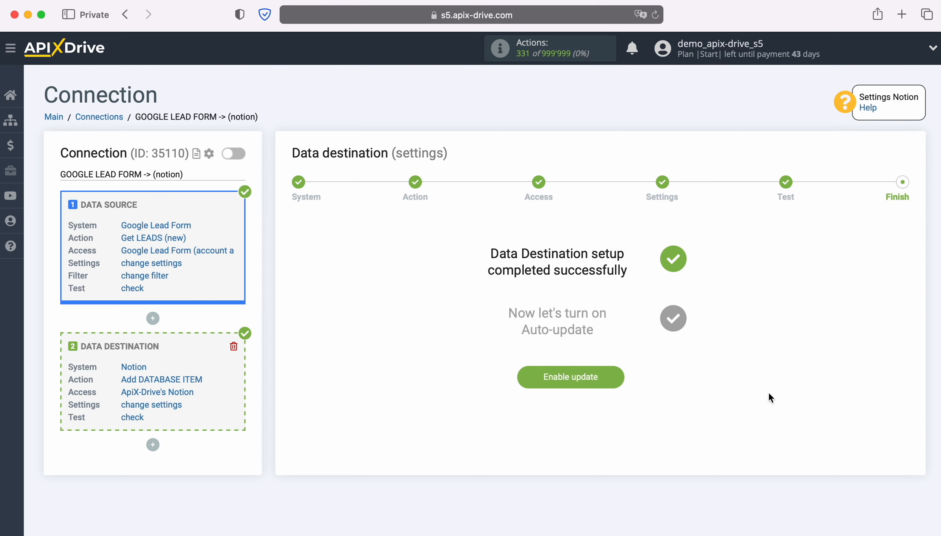
pyautogui.click(611, 373)
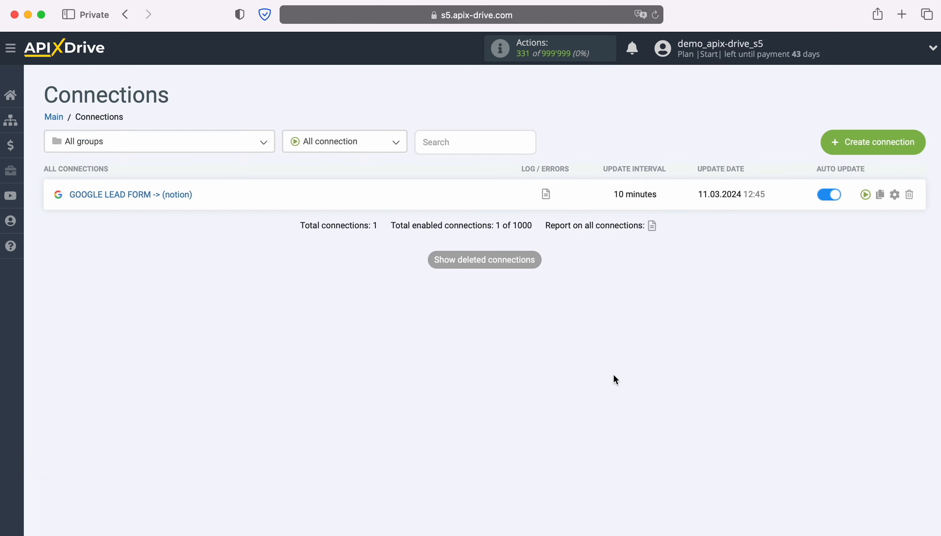
# Set the update interval of the GOOGLE LEAD FORM -> (notion) connection to 5 minutes and save the connection setup
pyautogui.click(896, 194)
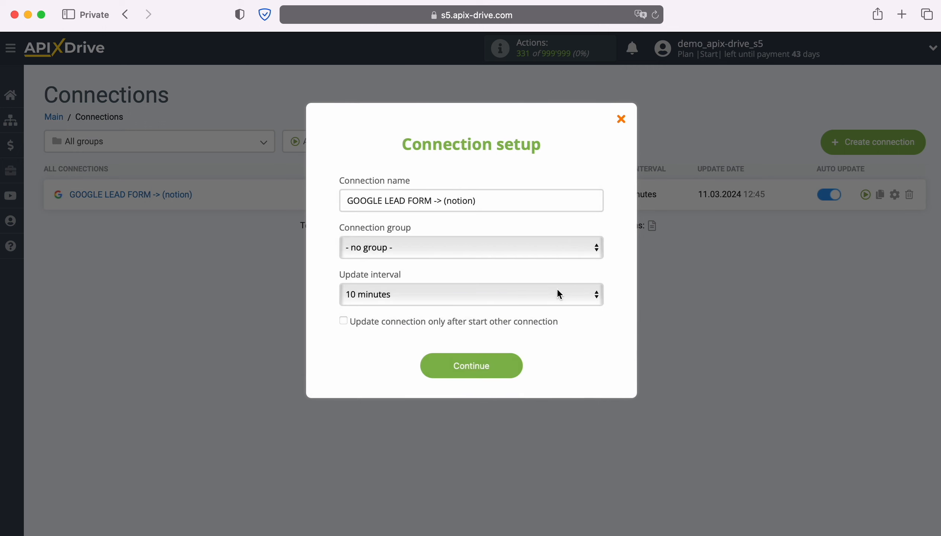
pyautogui.click(553, 294)
pyautogui.click(508, 276)
pyautogui.click(511, 364)
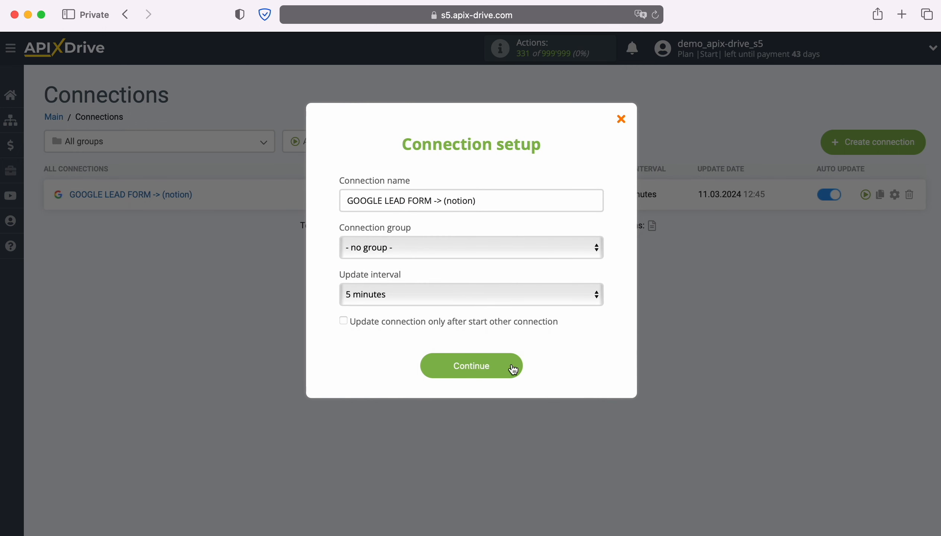